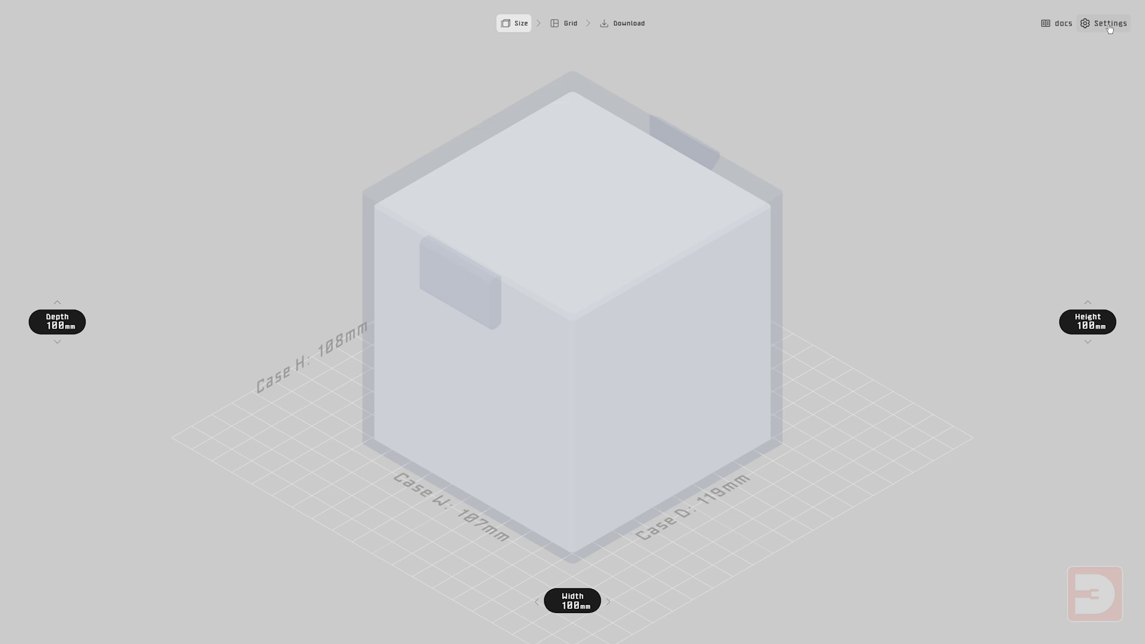
Step: In the settings, try raising and lowering the wall thickness and switching the case preview off and on
left_click(1109, 27)
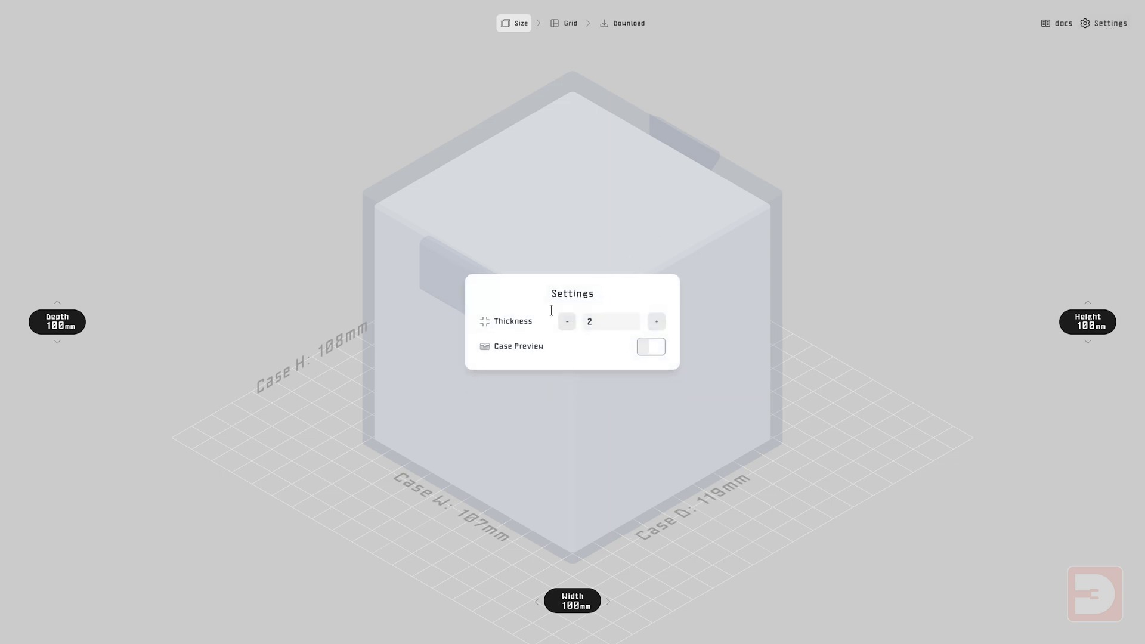
left_click(657, 325)
left_click(570, 325)
left_click(645, 351)
left_click(647, 353)
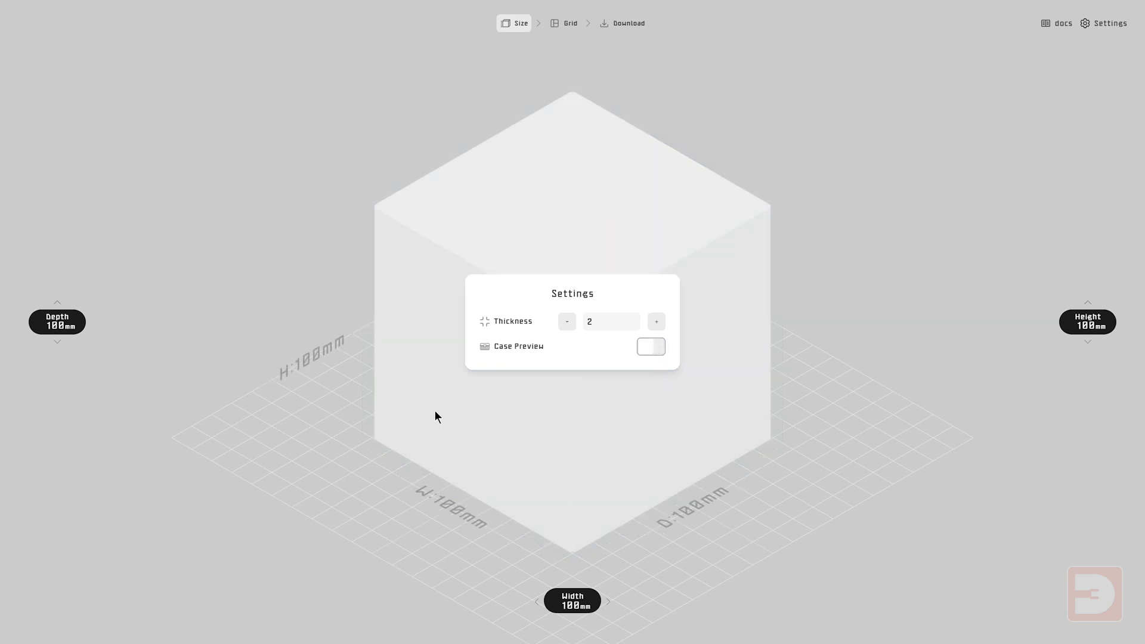
left_click(648, 351)
left_click(720, 272)
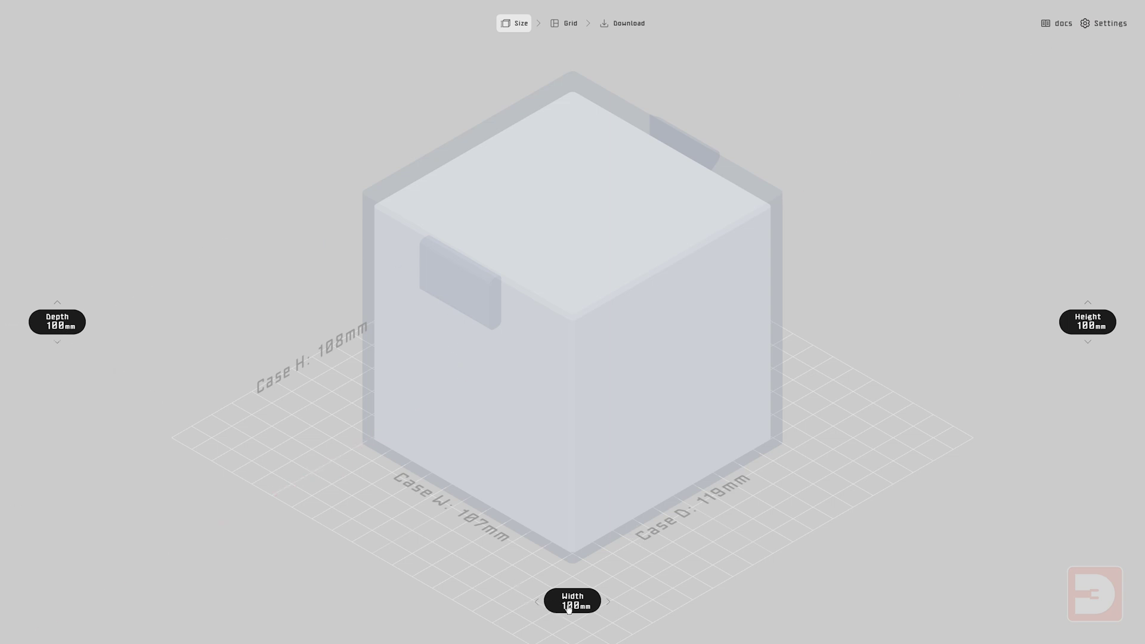
Step: Set the box width to 167 mm
mouse_move(1083, 323)
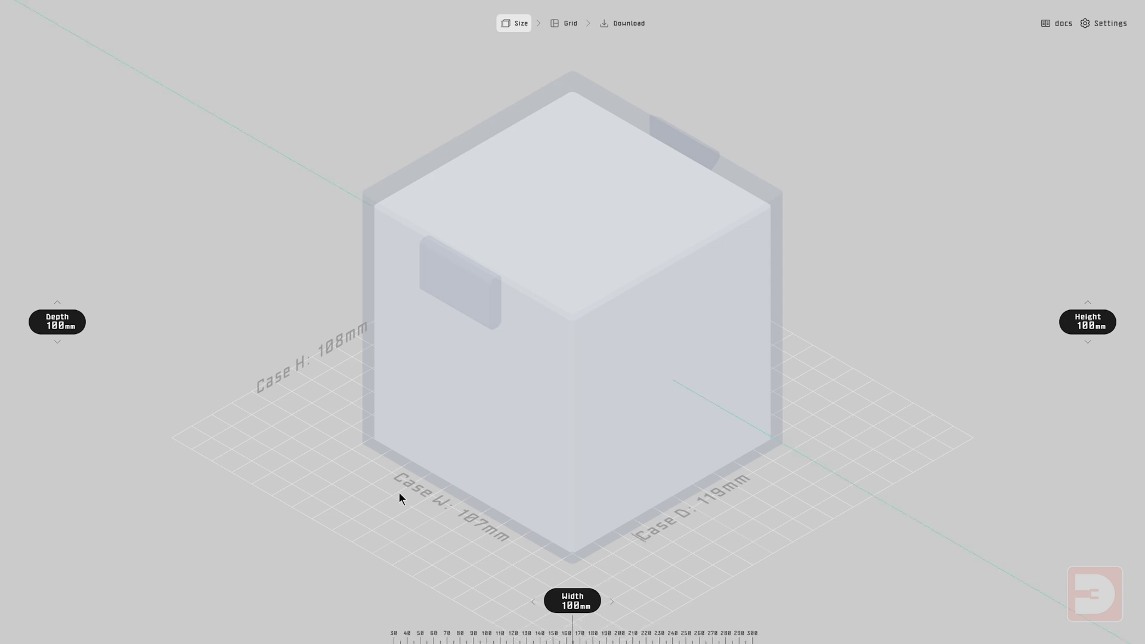
mouse_move(570, 608)
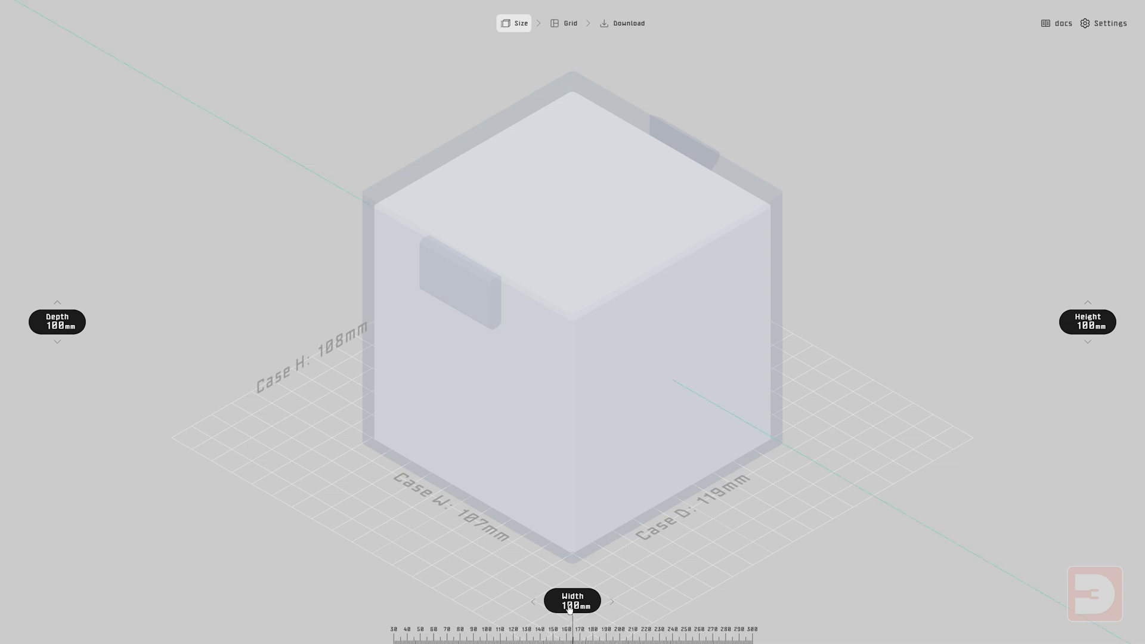
mouse_move(569, 609)
left_mouse_down()
mouse_move(542, 607)
mouse_move(572, 604)
left_mouse_up()
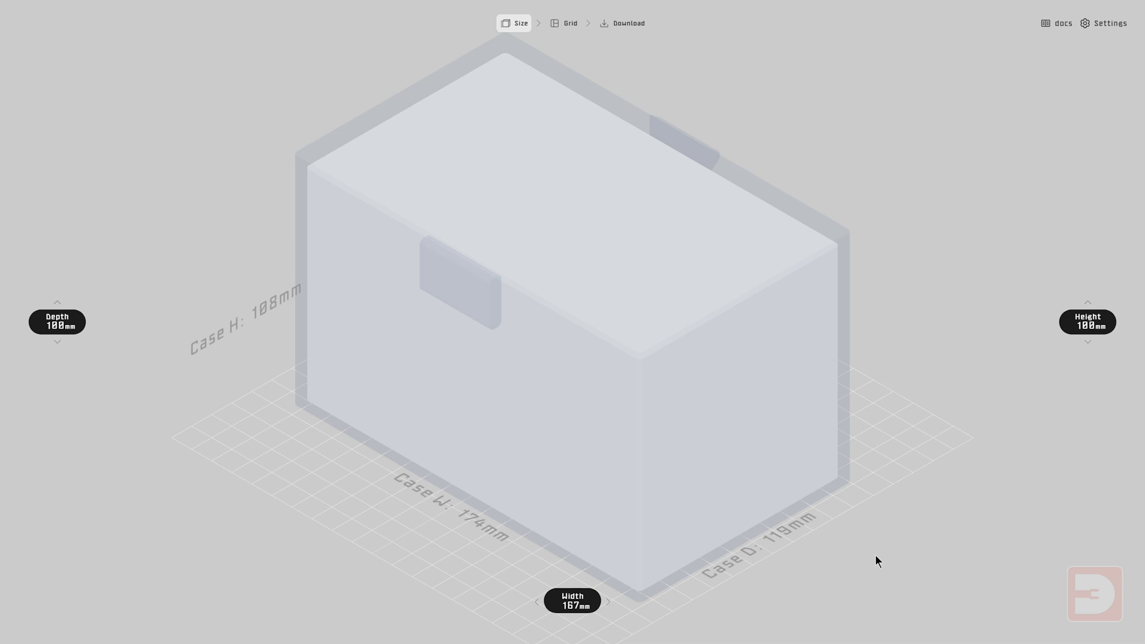
Step: Turn the case preview off to view the box without its case, and turn it back on
left_click(1102, 24)
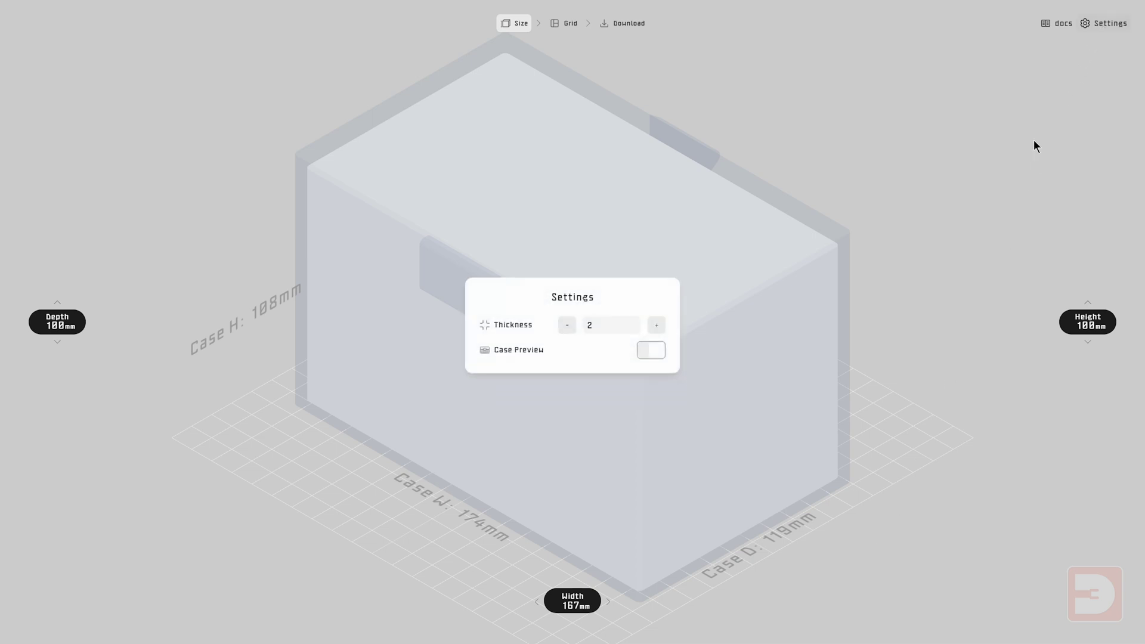
left_click(649, 346)
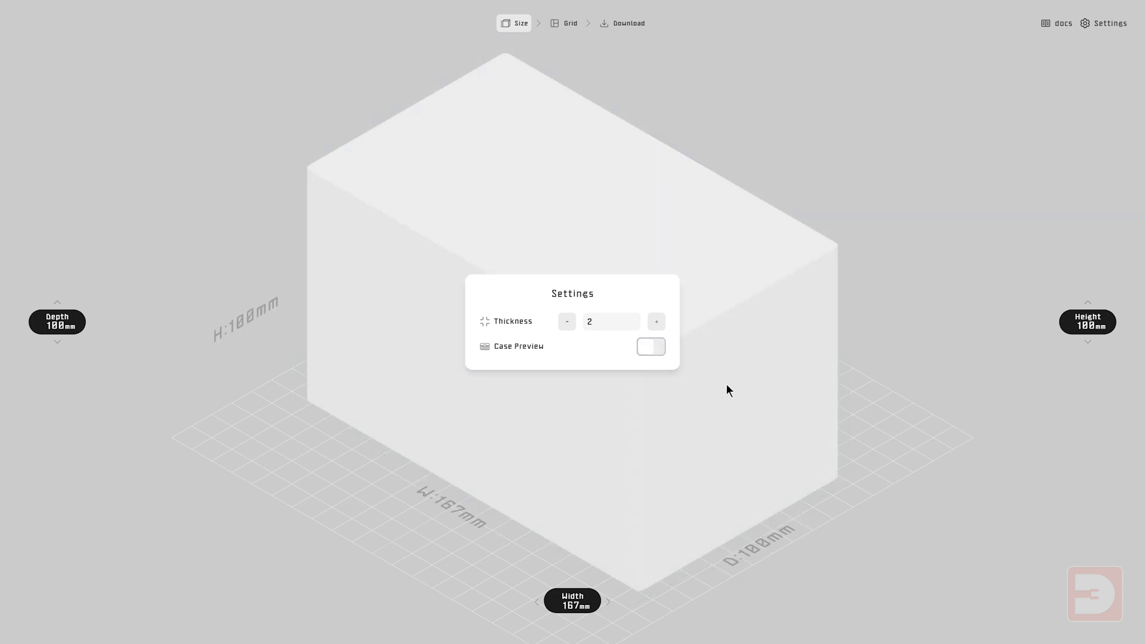
left_click(727, 386)
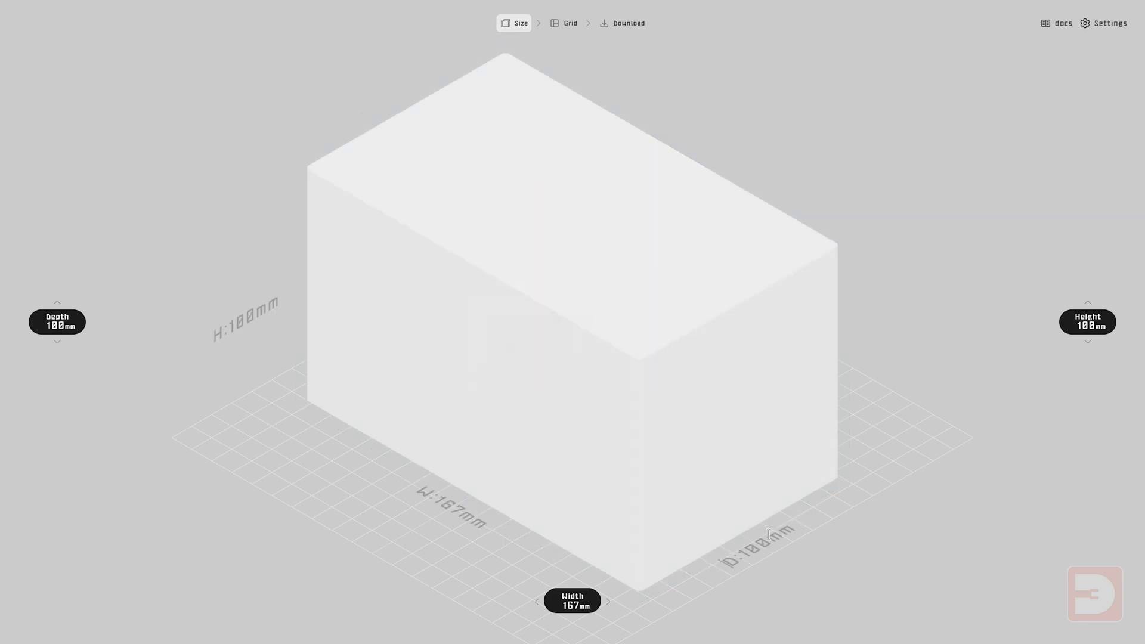
mouse_move(83, 358)
mouse_move(577, 609)
left_click(1104, 25)
left_click(638, 346)
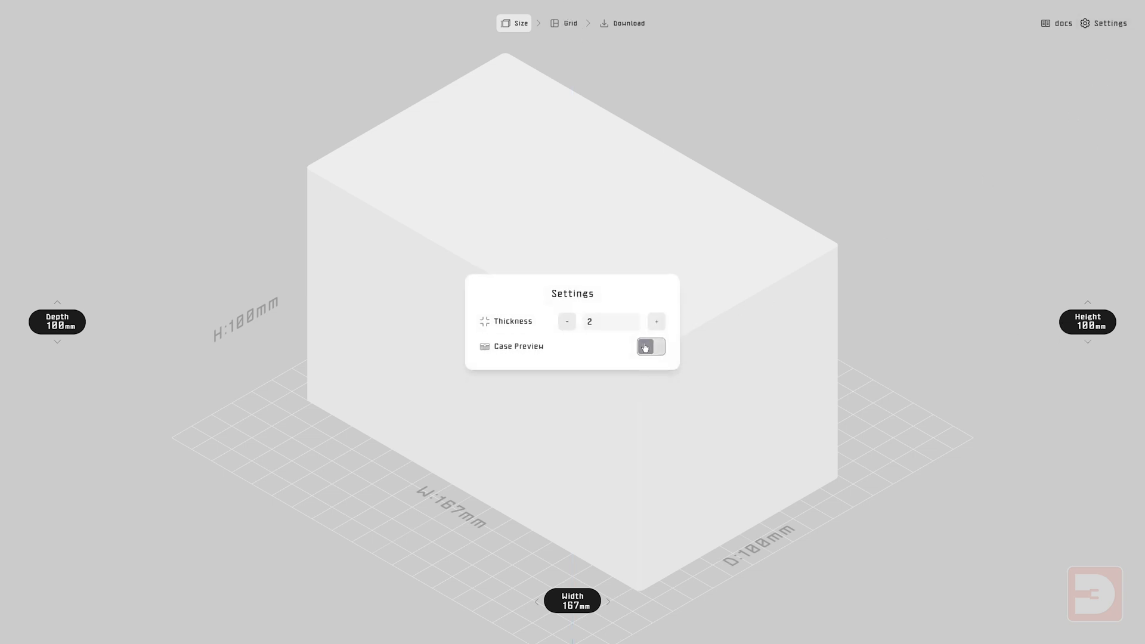
left_click(768, 247)
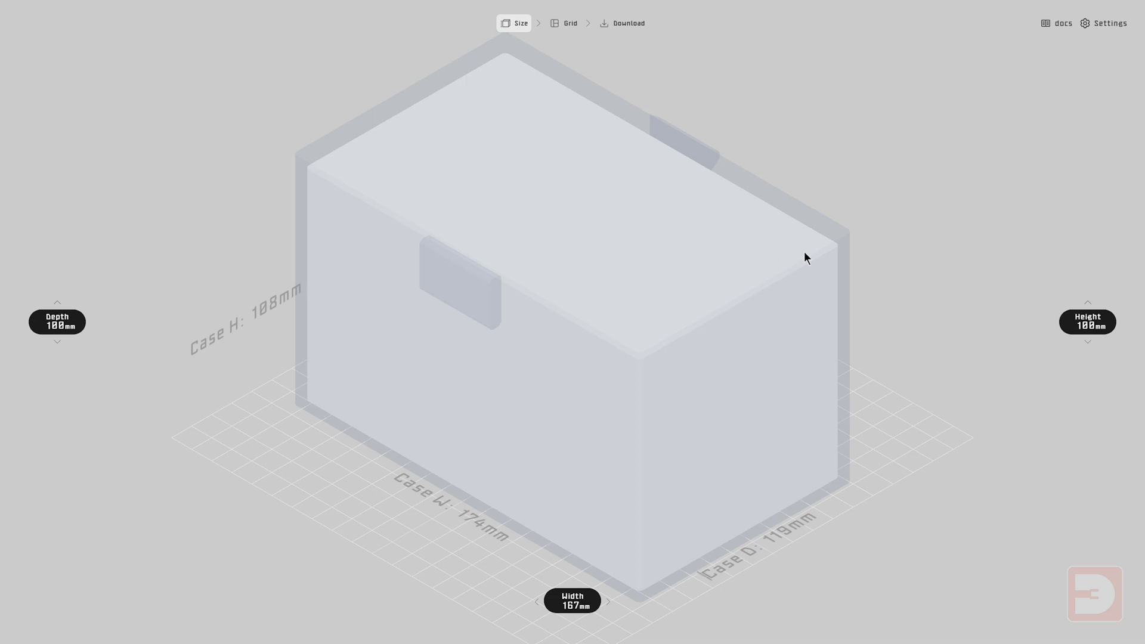
Step: Reduce the box height to 33 mm
mouse_move(1093, 321)
left_click_drag(1093, 320, 1092, 54)
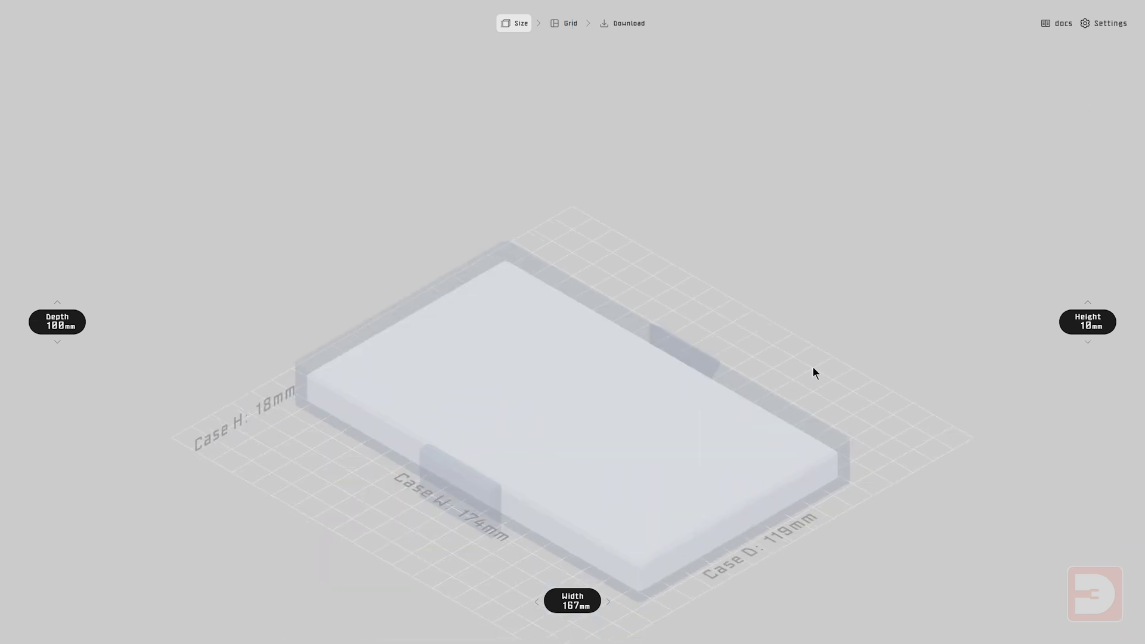
mouse_move(1089, 326)
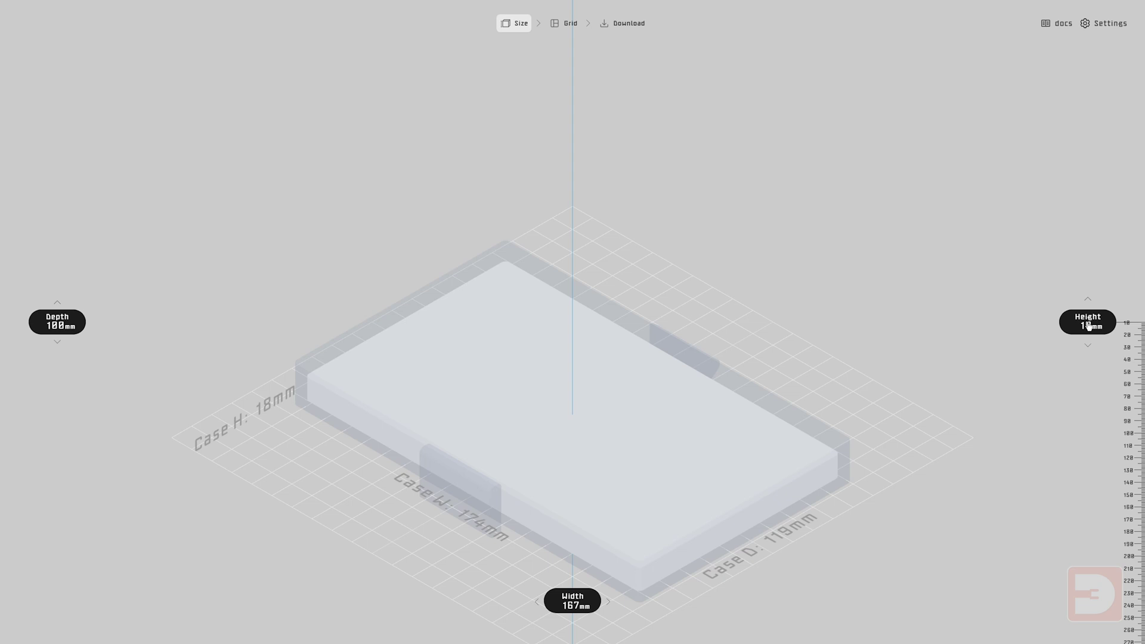
left_click_drag(1089, 326, 1076, 166)
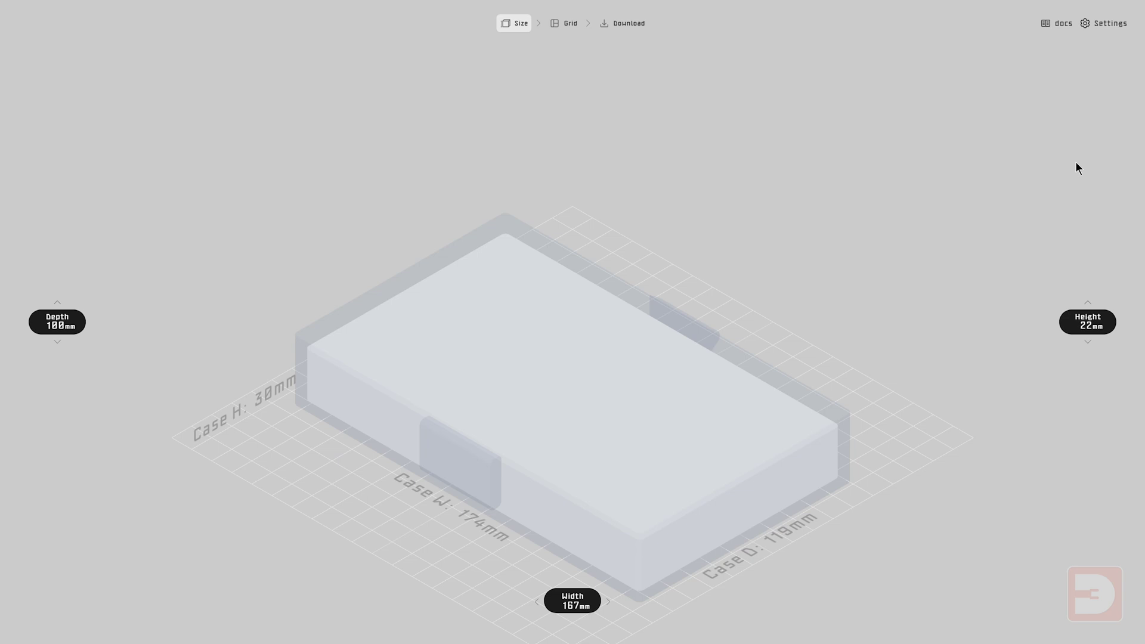
mouse_move(1086, 320)
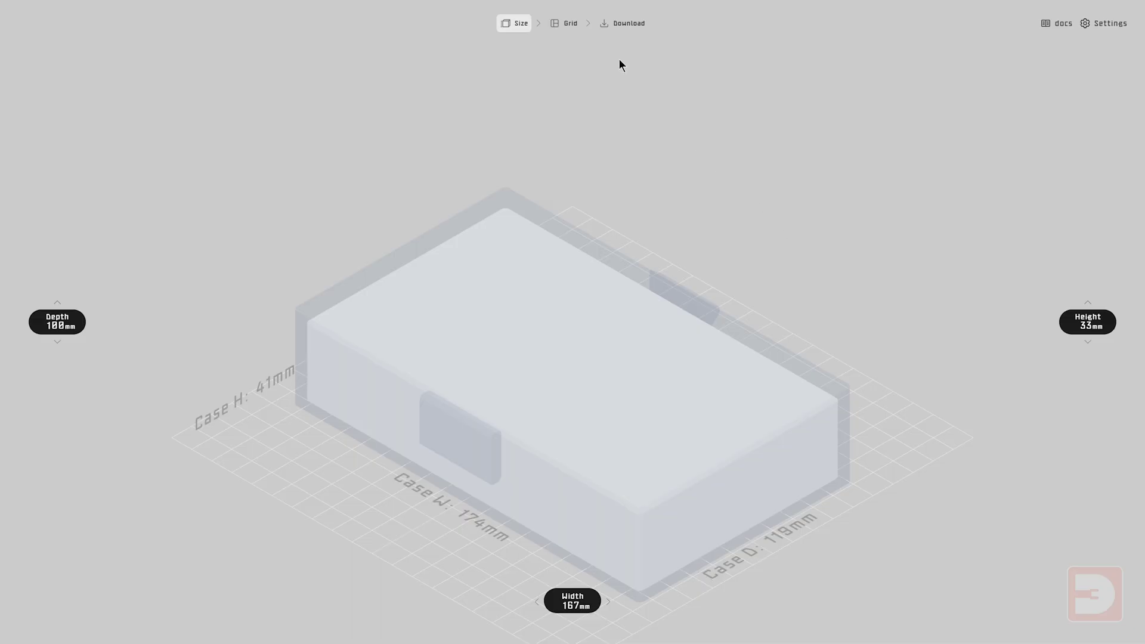
Step: Open the grid layout and set the single compartment's width to 10 mm
left_click(565, 23)
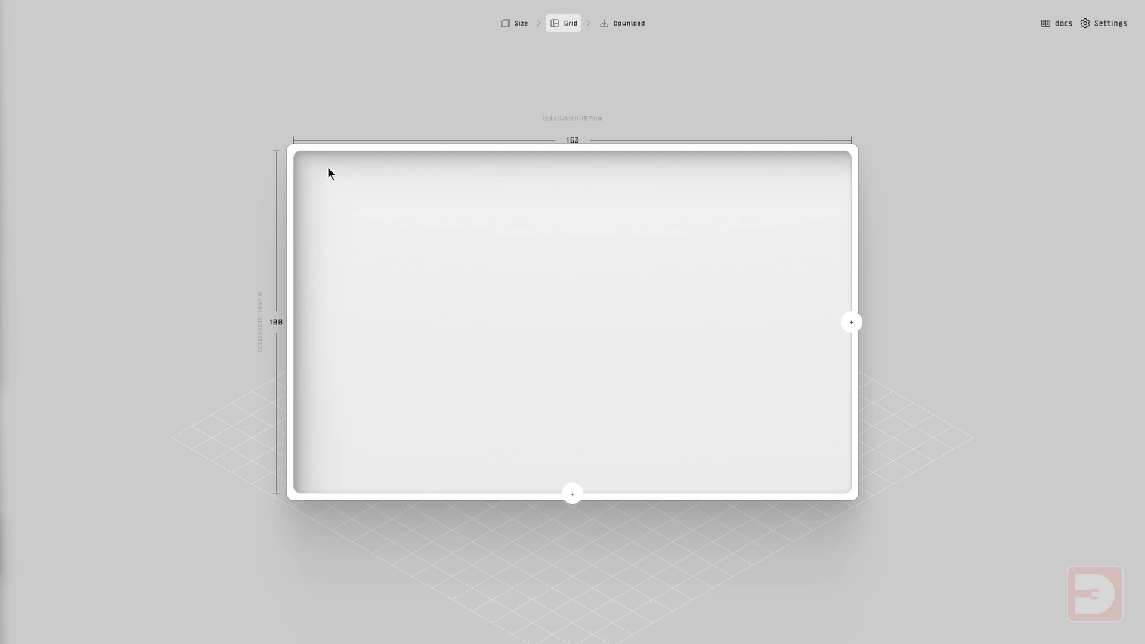
left_click(572, 140)
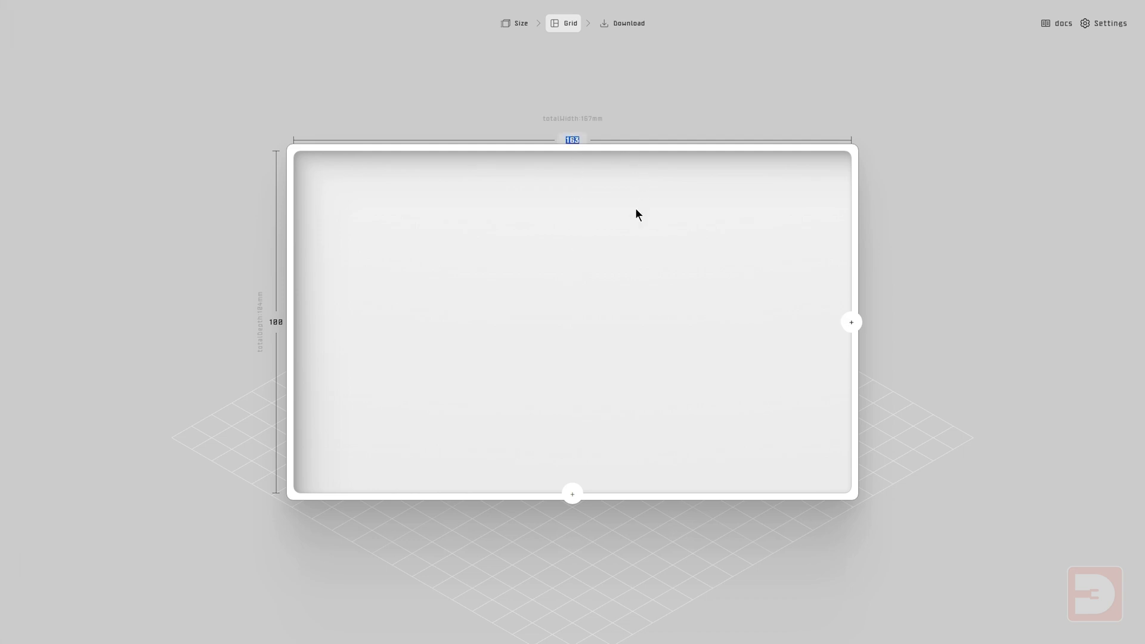
type("10")
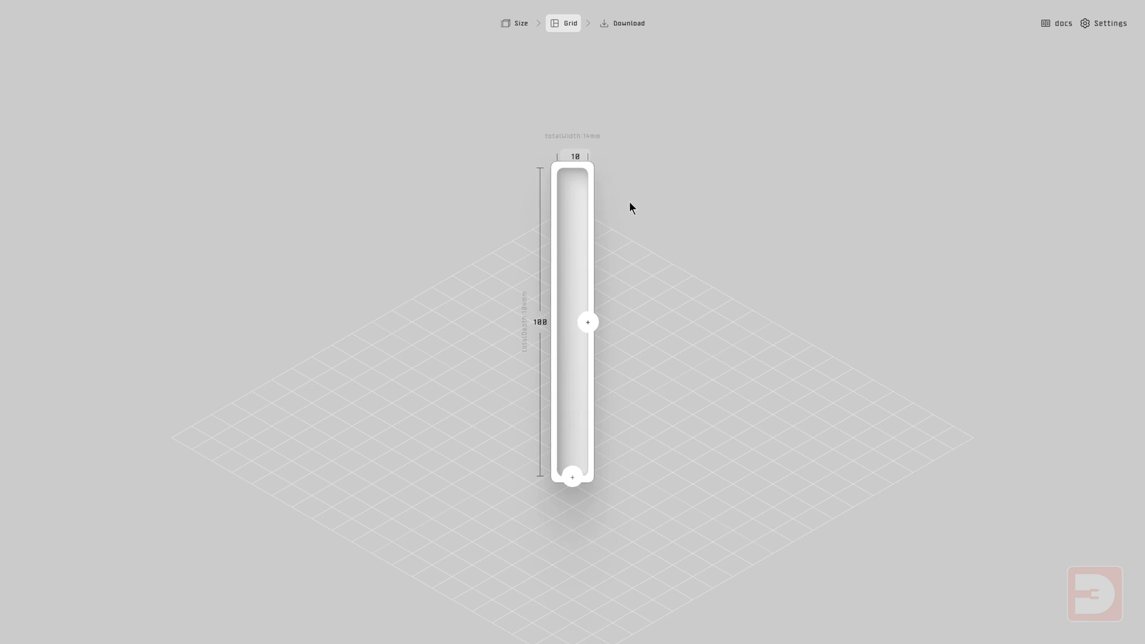
Step: Check the resized box in the size view, and set the compartment width to 100 mm in the grid layout
left_click(520, 26)
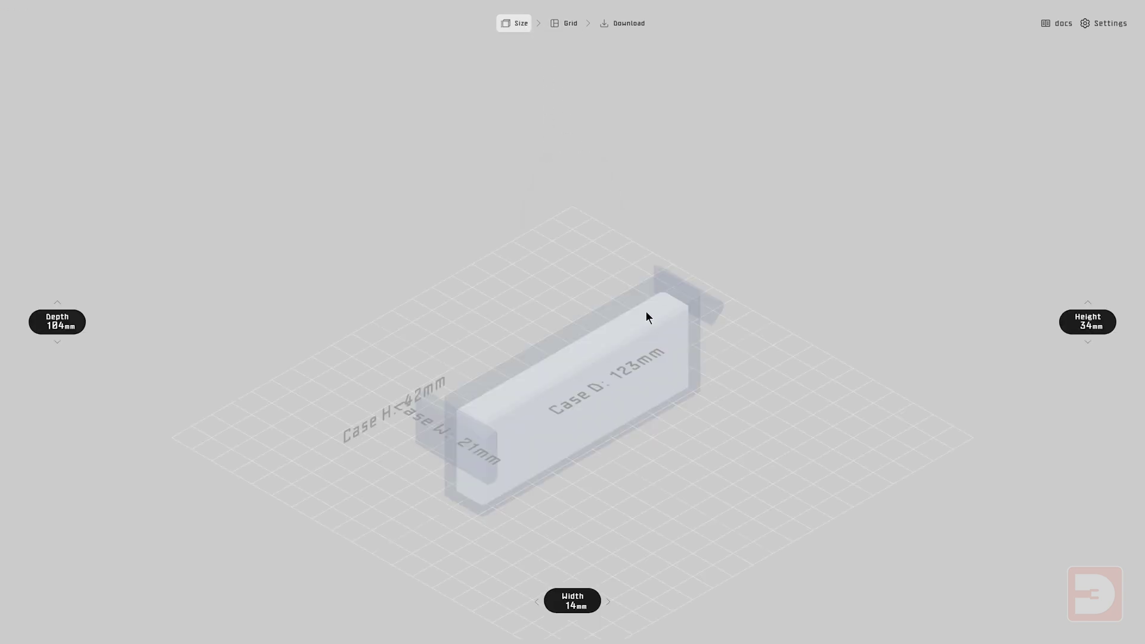
left_click(564, 23)
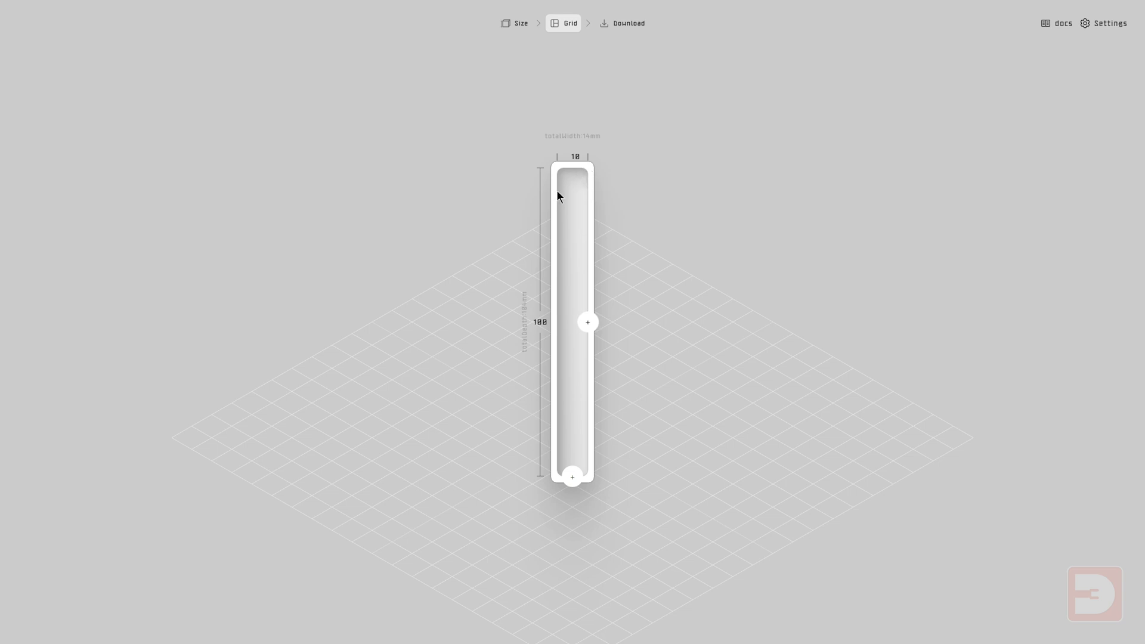
left_click(515, 23)
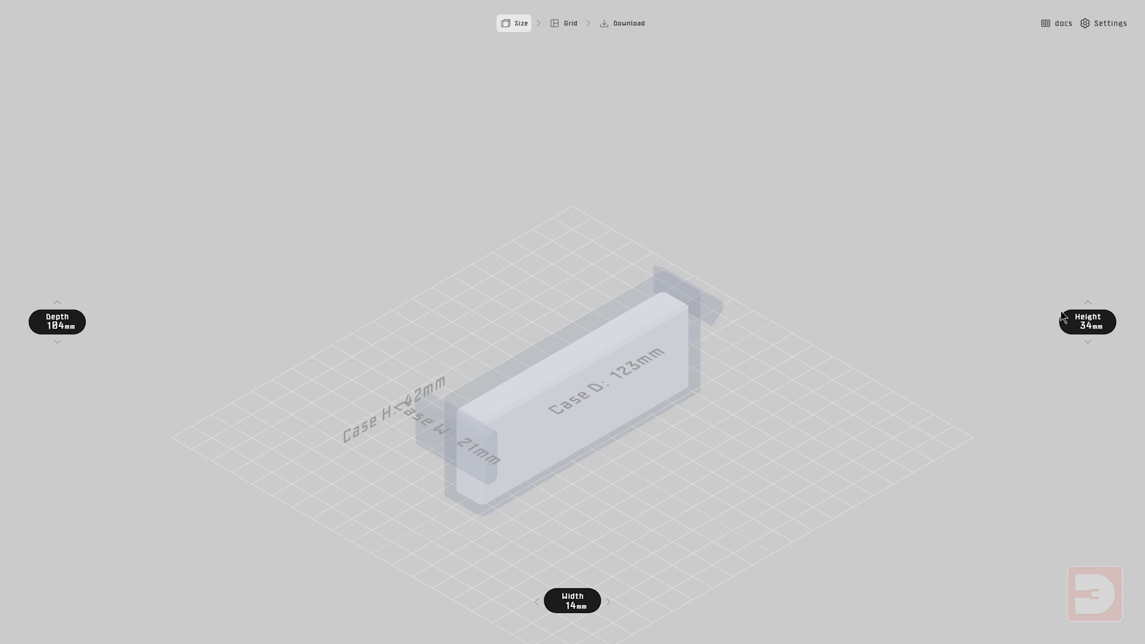
left_click(570, 25)
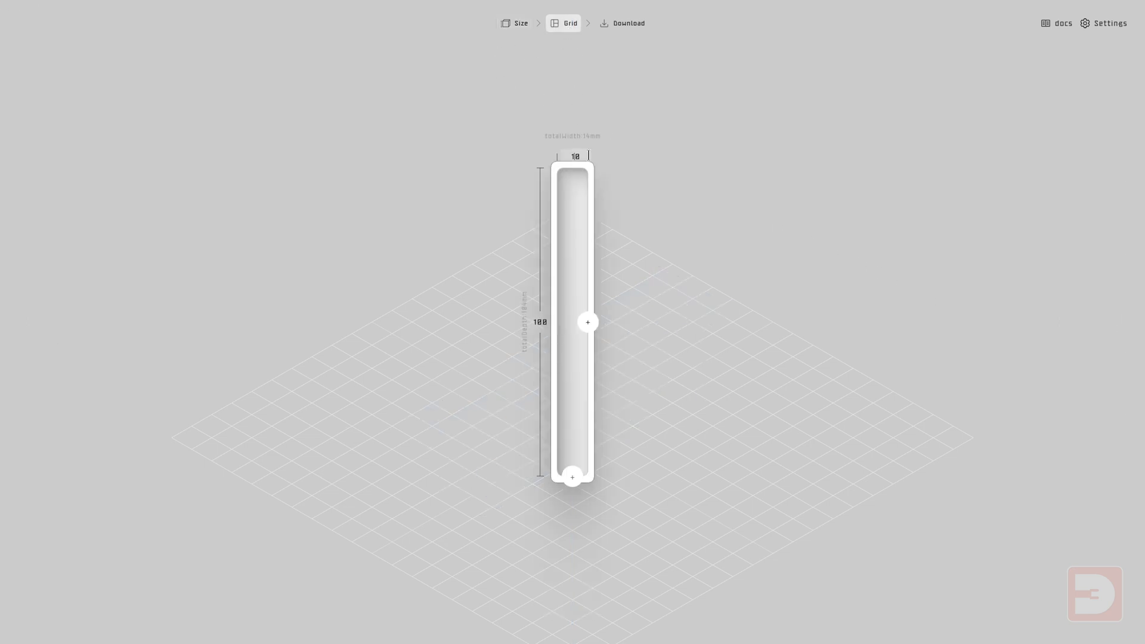
key("Return")
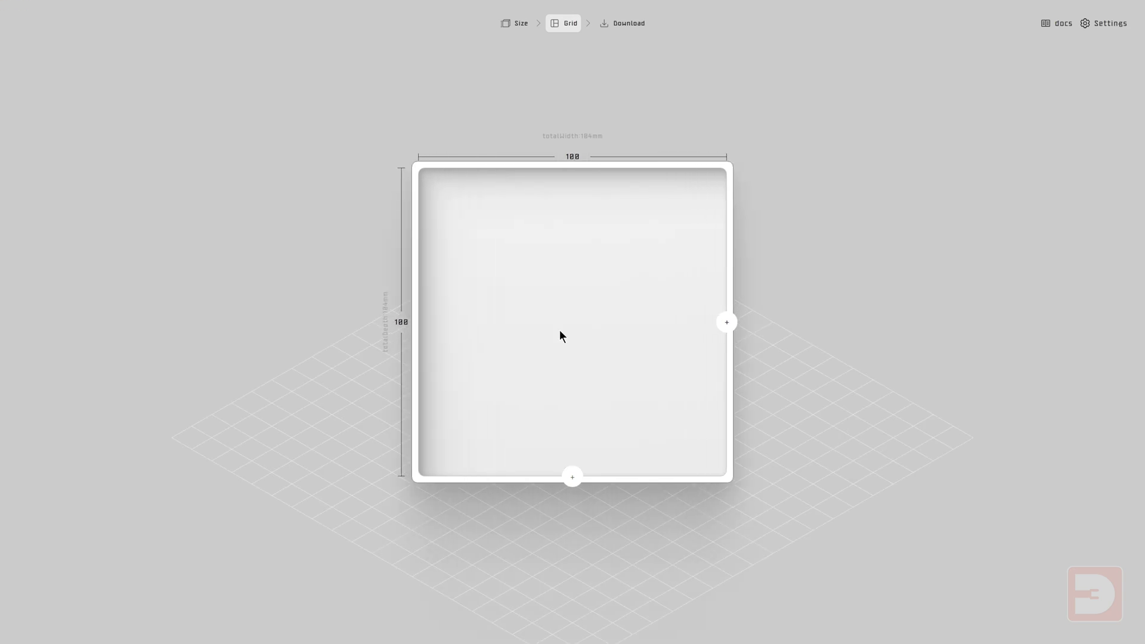
Step: Set the compartment's depth to 15.60 mm
double_click(402, 321)
type("15")
key("Return")
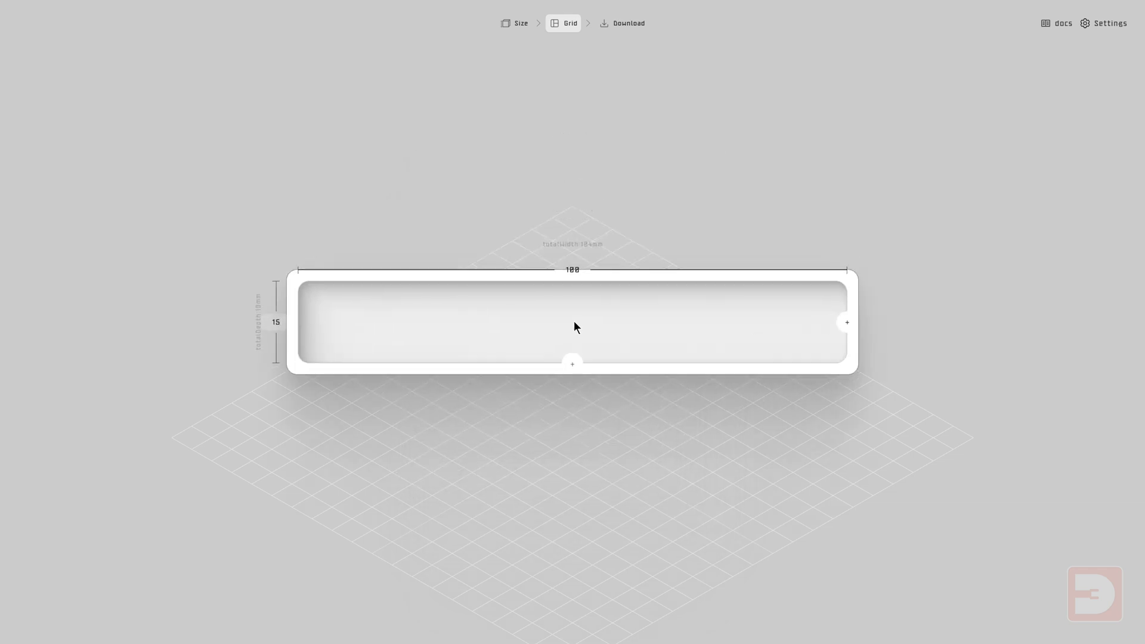
type(".60")
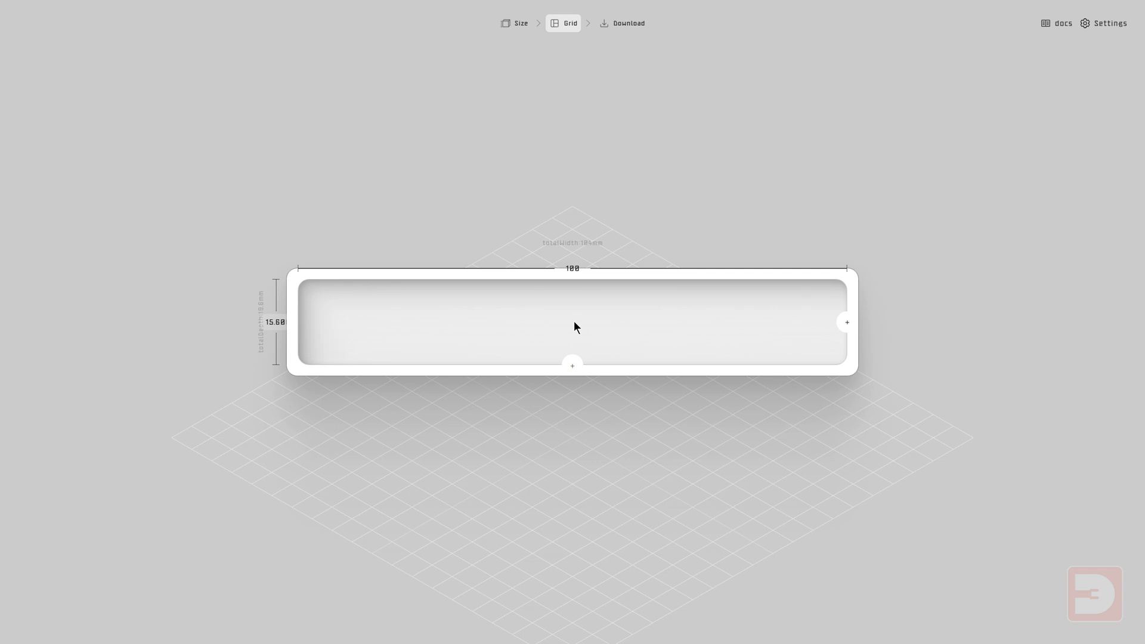
Step: Set the compartment's depth back to 100 mm
key("ctrl+a")
type("100")
key("Return")
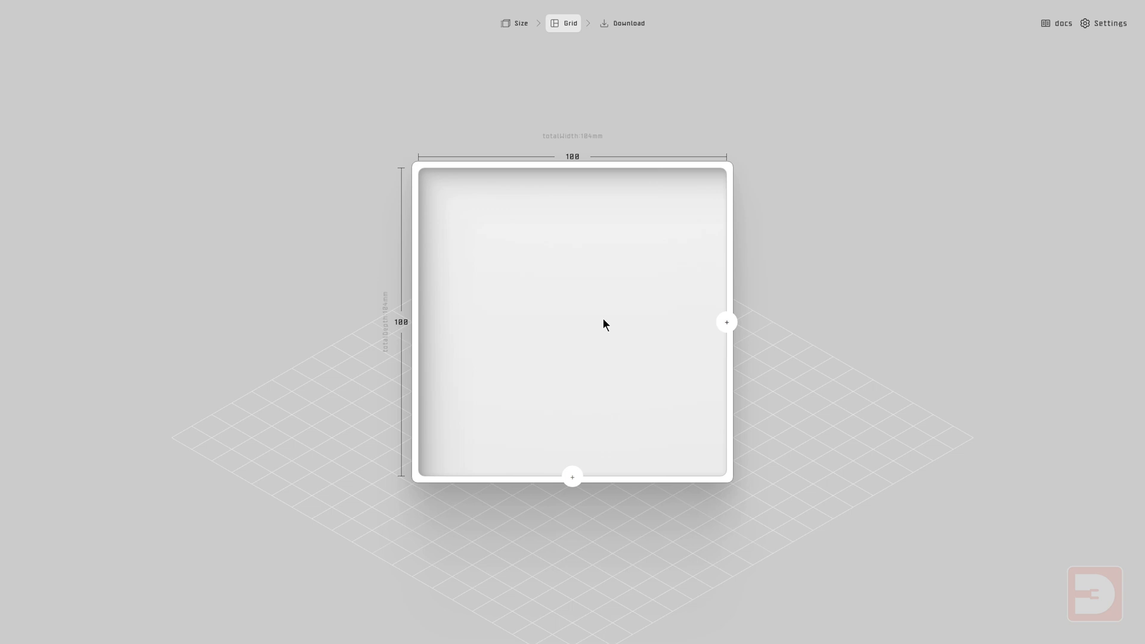
Step: Divide the box into two columns and split each column into two compartments
left_click(726, 322)
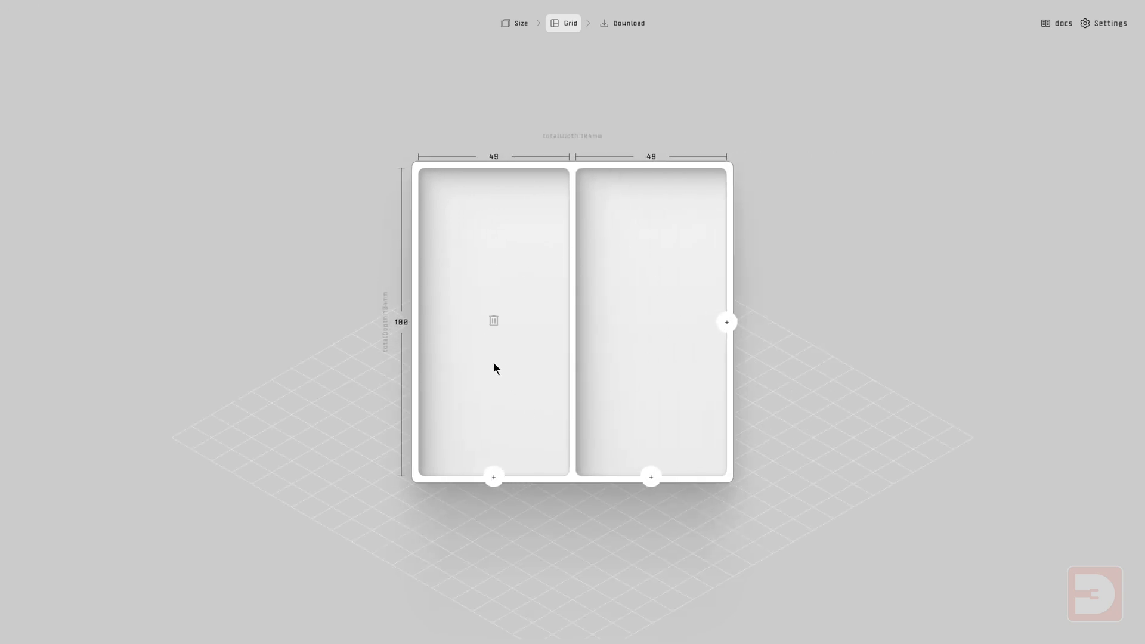
left_click(494, 477)
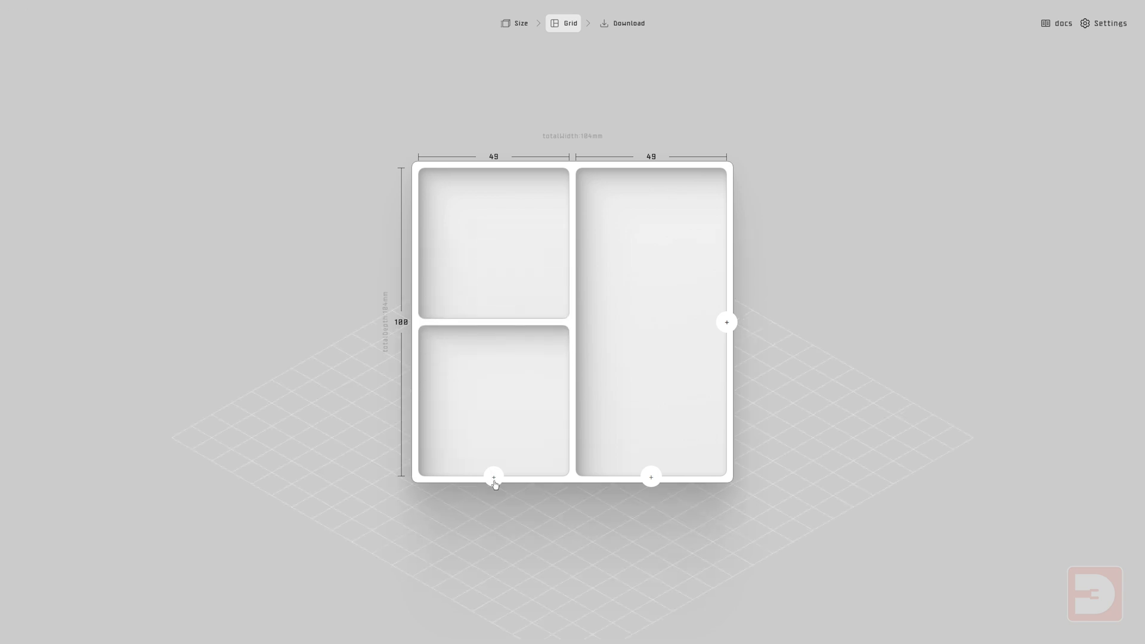
left_click(650, 477)
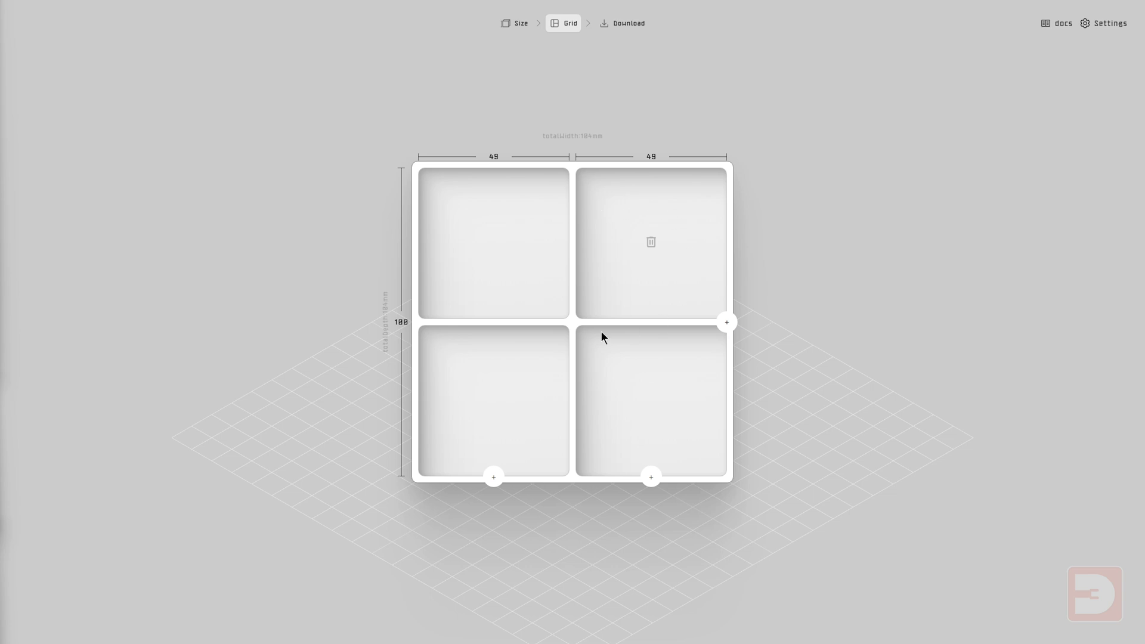
Step: Try deleting and adding compartments in both columns, restoring the two-by-two grid
left_click(652, 243)
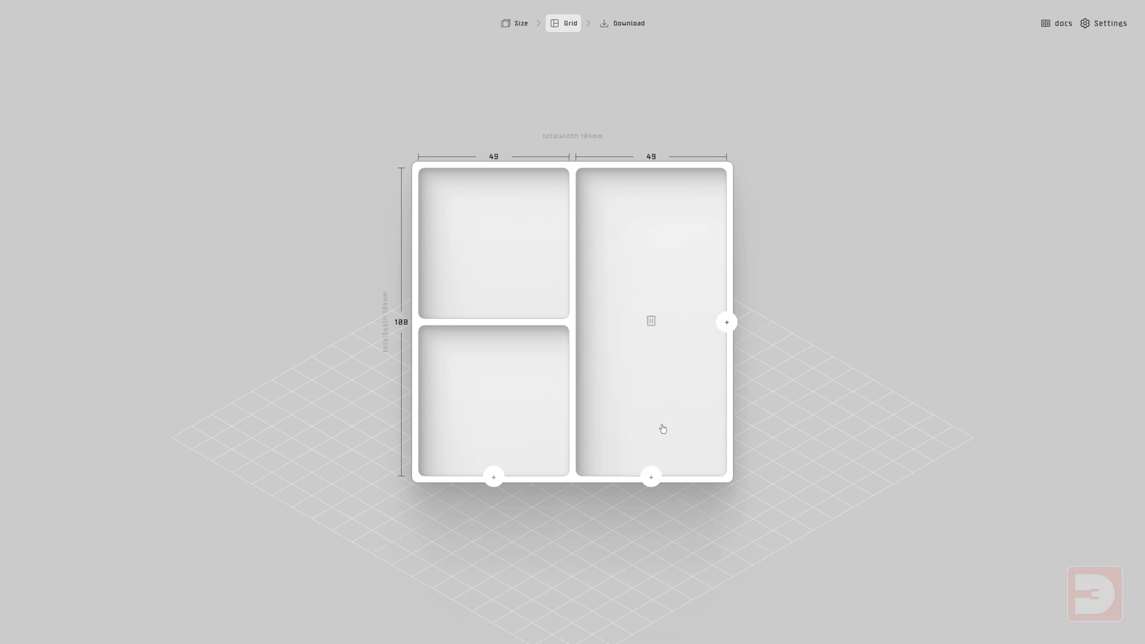
left_click(493, 477)
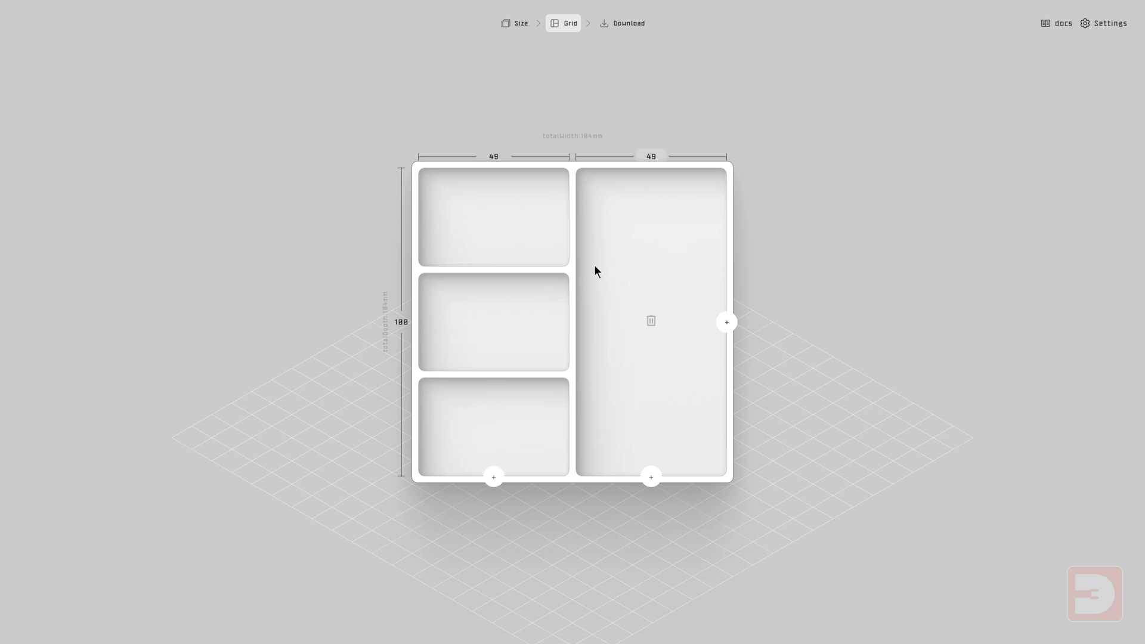
left_click(498, 234)
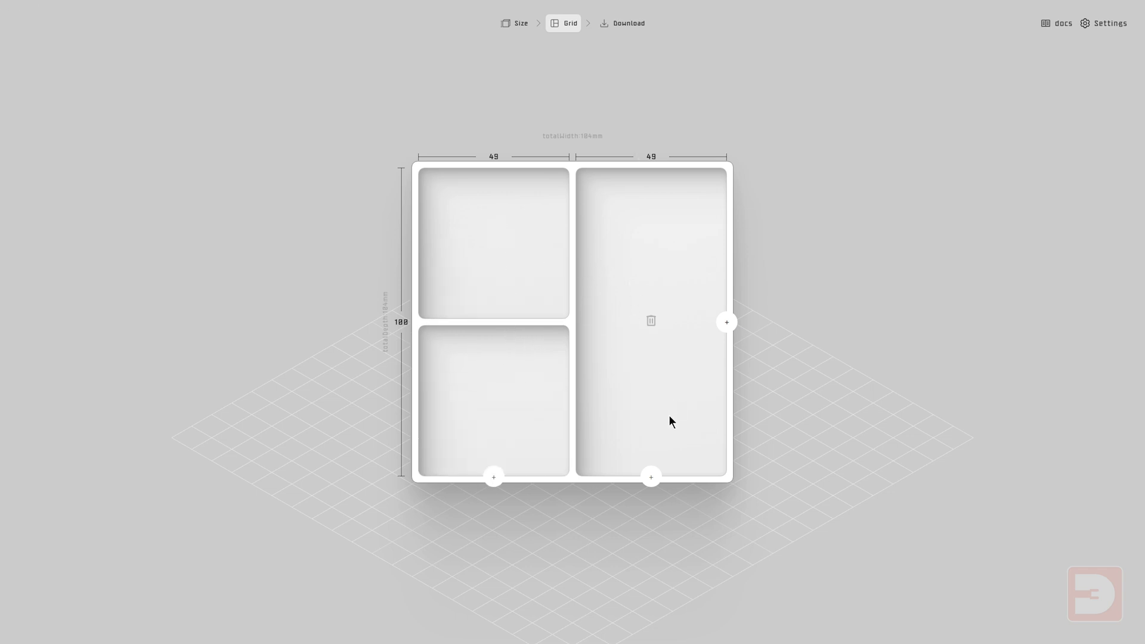
left_click(650, 477)
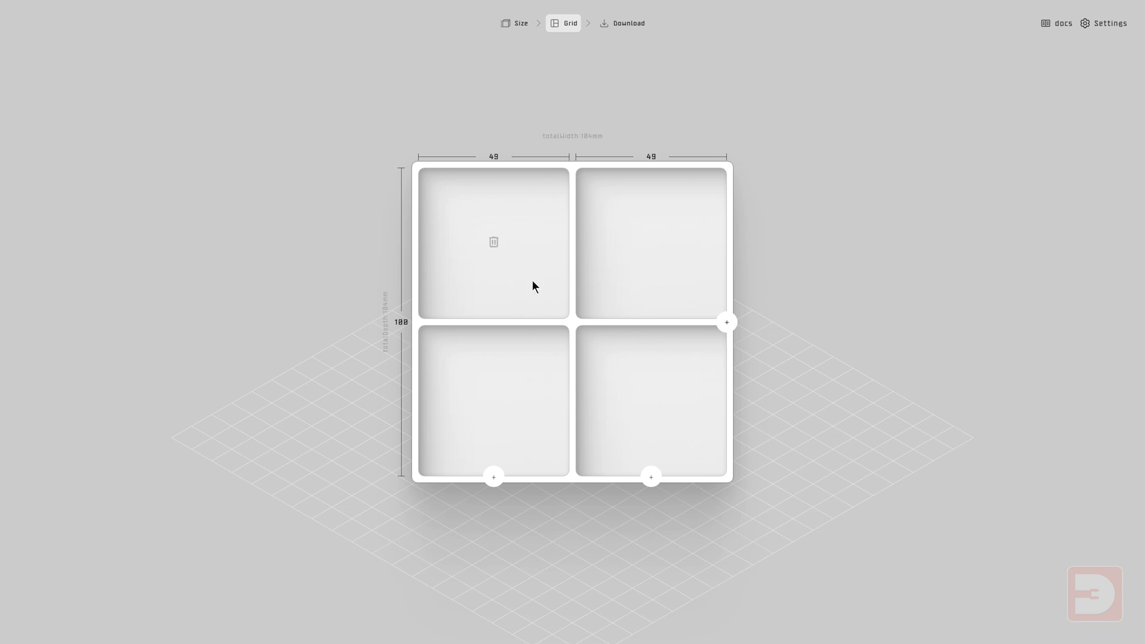
Step: Set the first column's width to 17 mm
double_click(493, 157)
type("16.4")
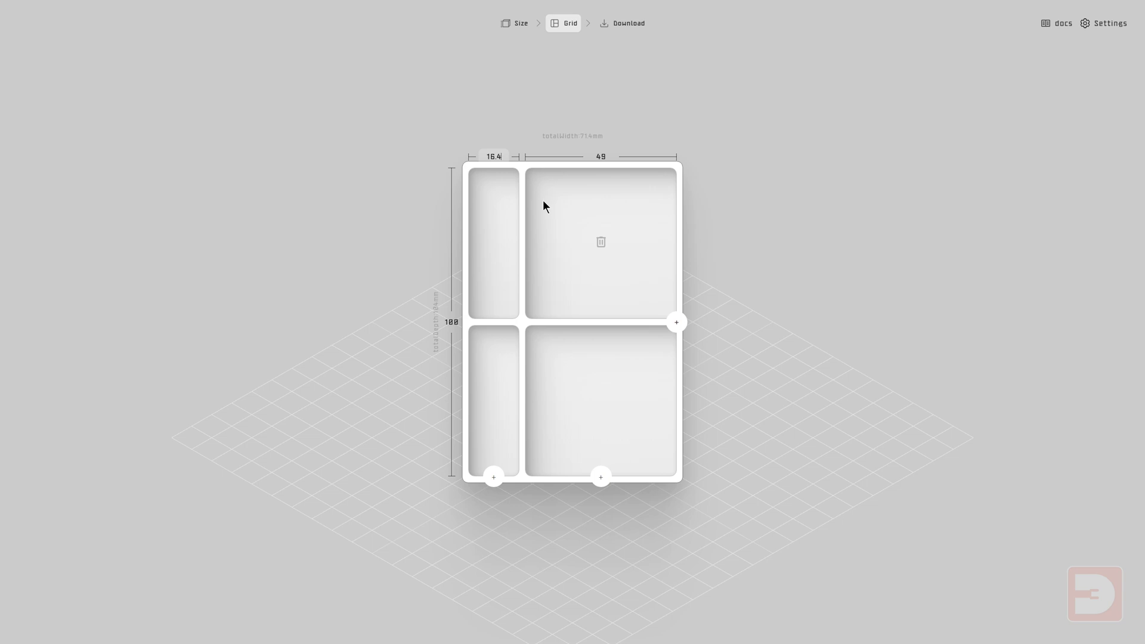
key("BackSpace")
key("BackSpace")
key("BackSpace")
type("7")
key("Tab")
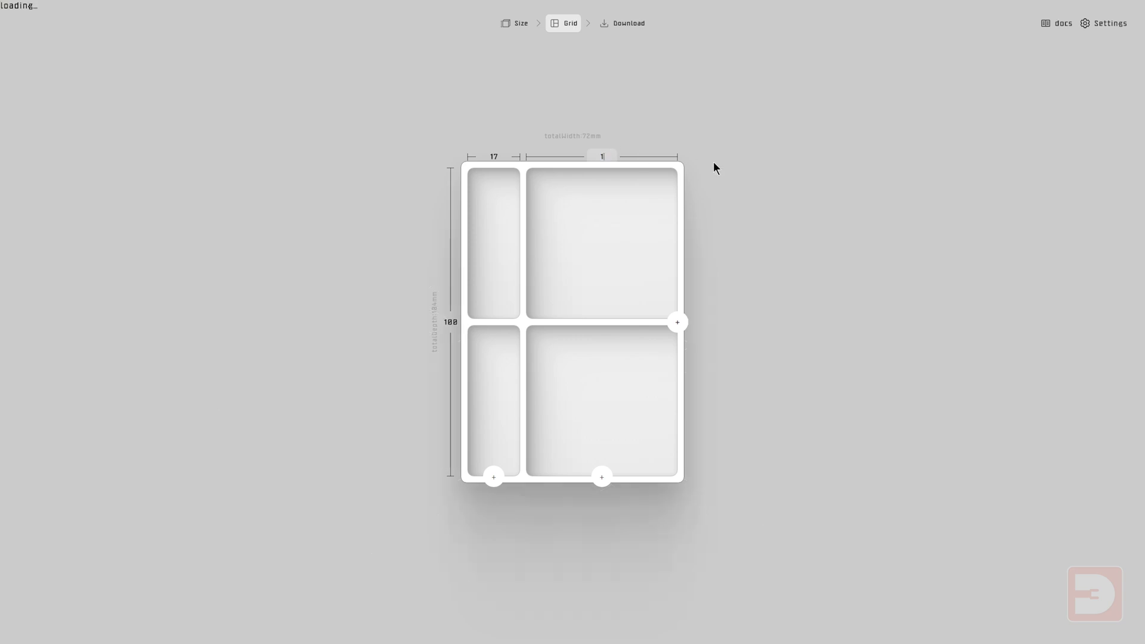
Step: Set the second column's width to 17 mm
type("17")
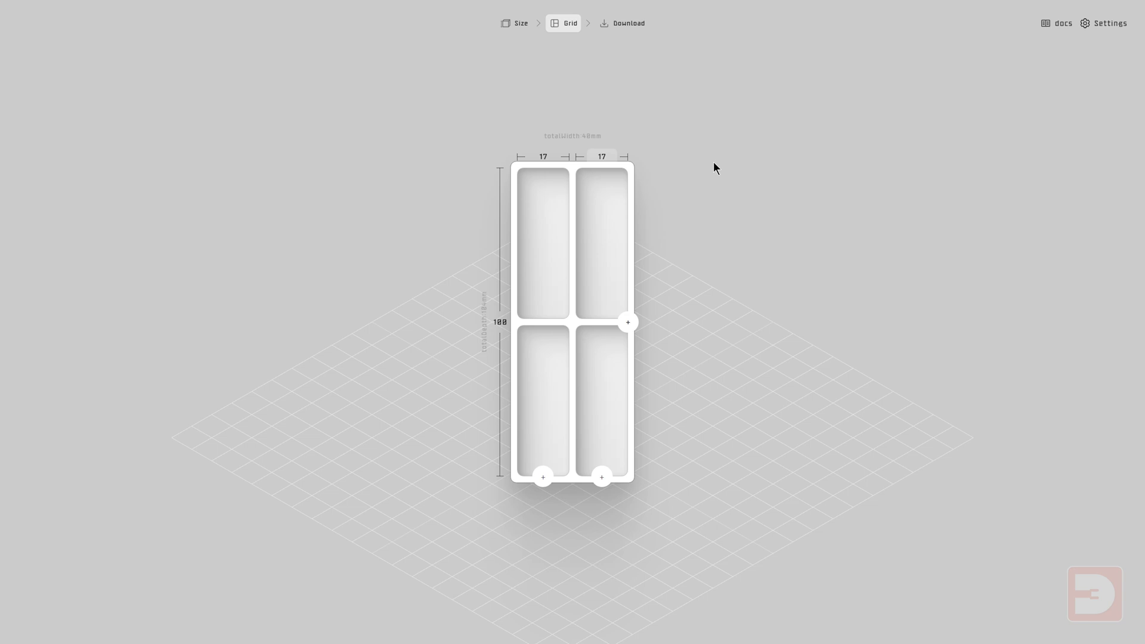
left_click(618, 218)
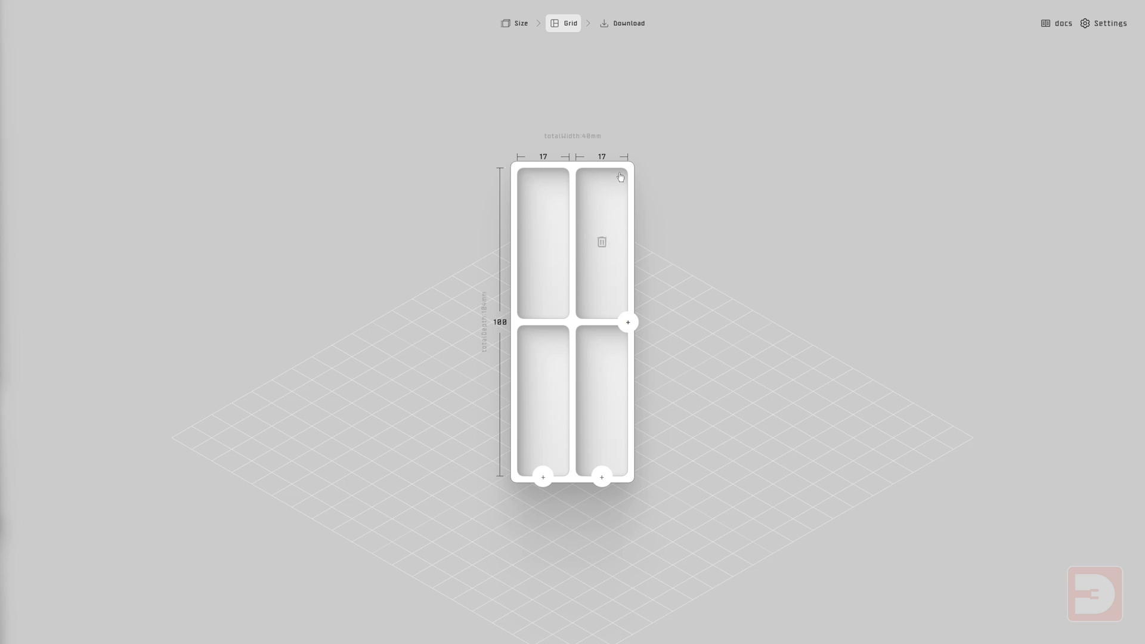
Step: Check the wall thickness in the settings, and set the compartments' overall depth to 36 mm
mouse_move(519, 174)
left_click(1115, 28)
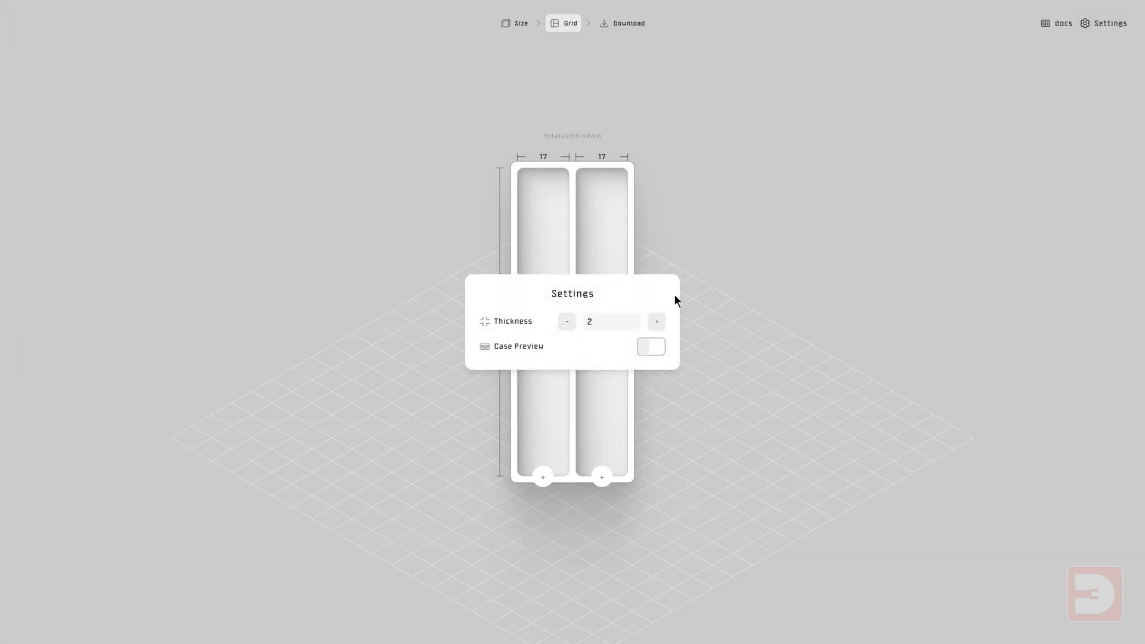
left_click(728, 216)
left_click(500, 322)
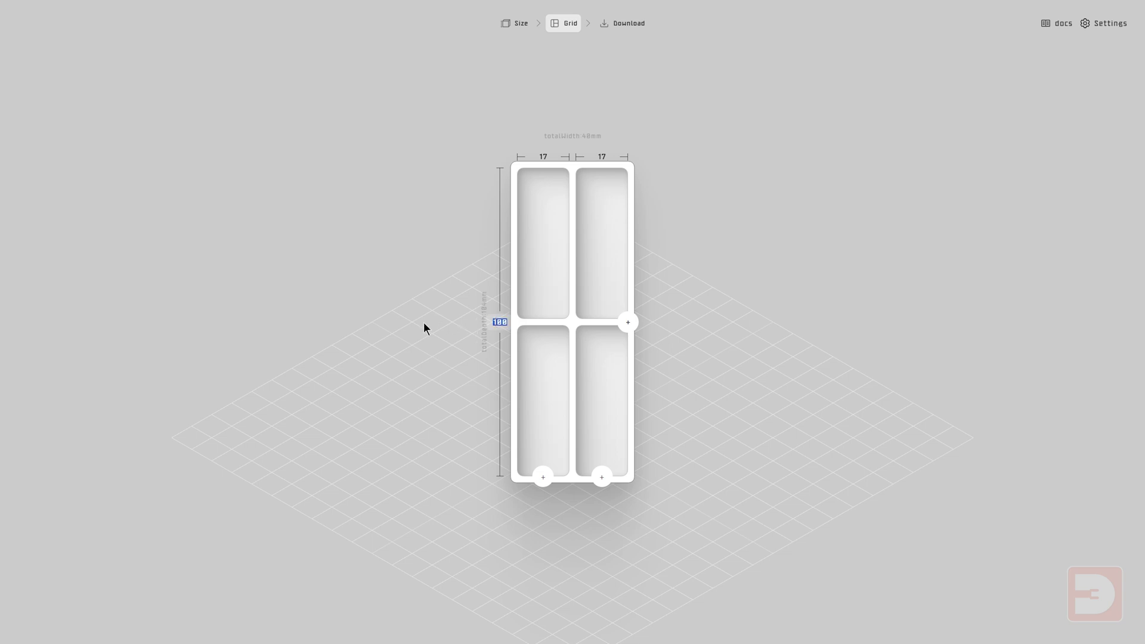
type("36")
key("Return")
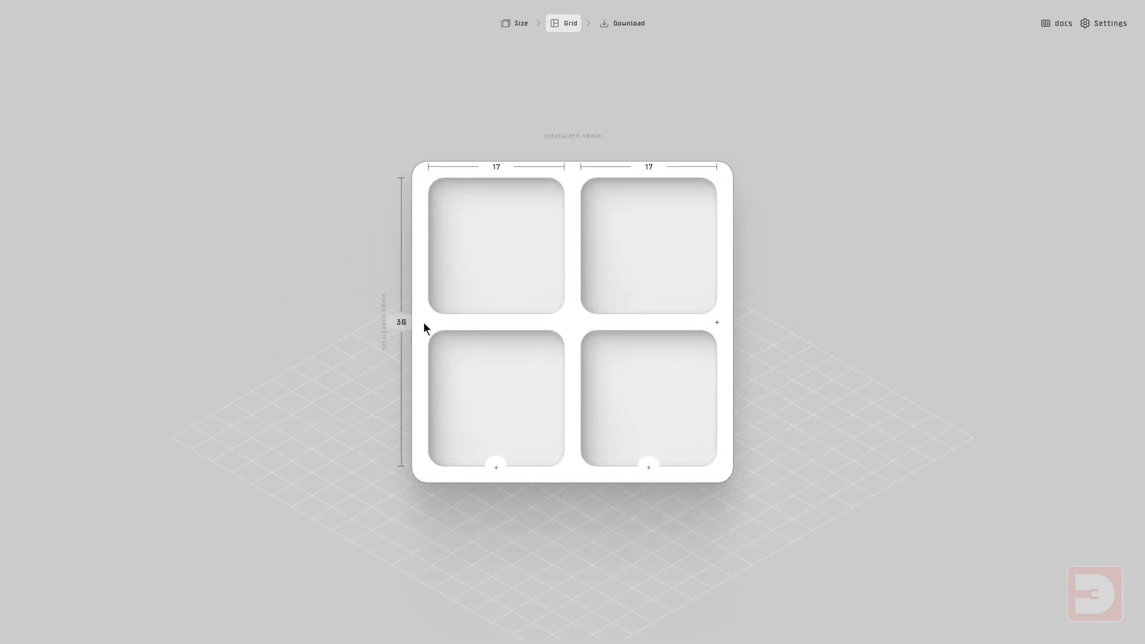
left_click(424, 320)
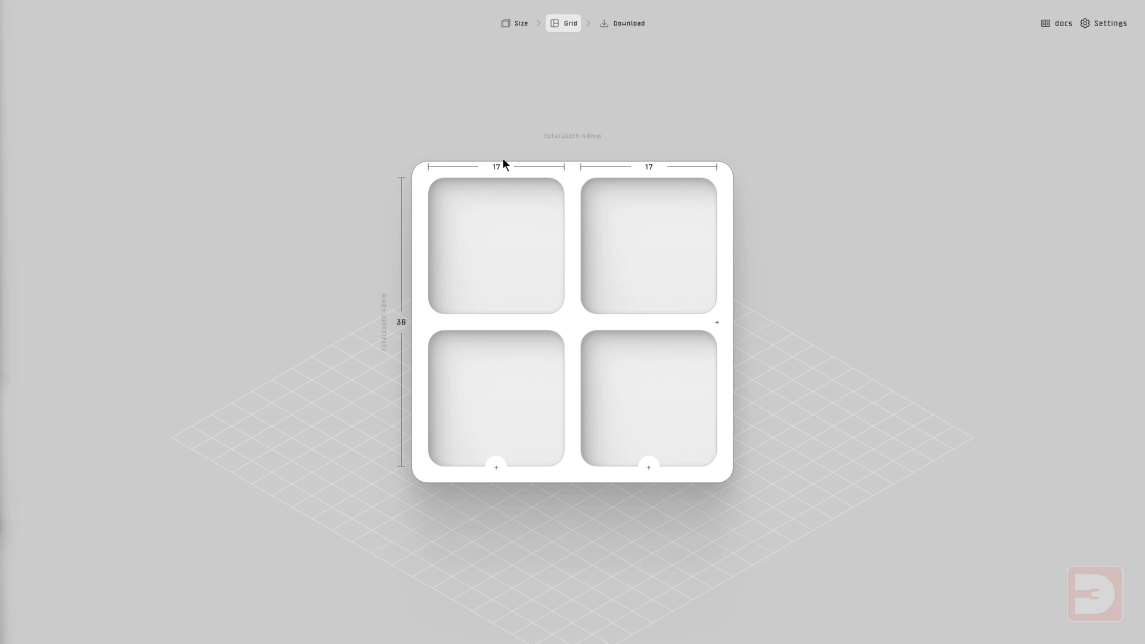
Step: Go to the Download stage of the box design and translate the page to English
left_click(635, 24)
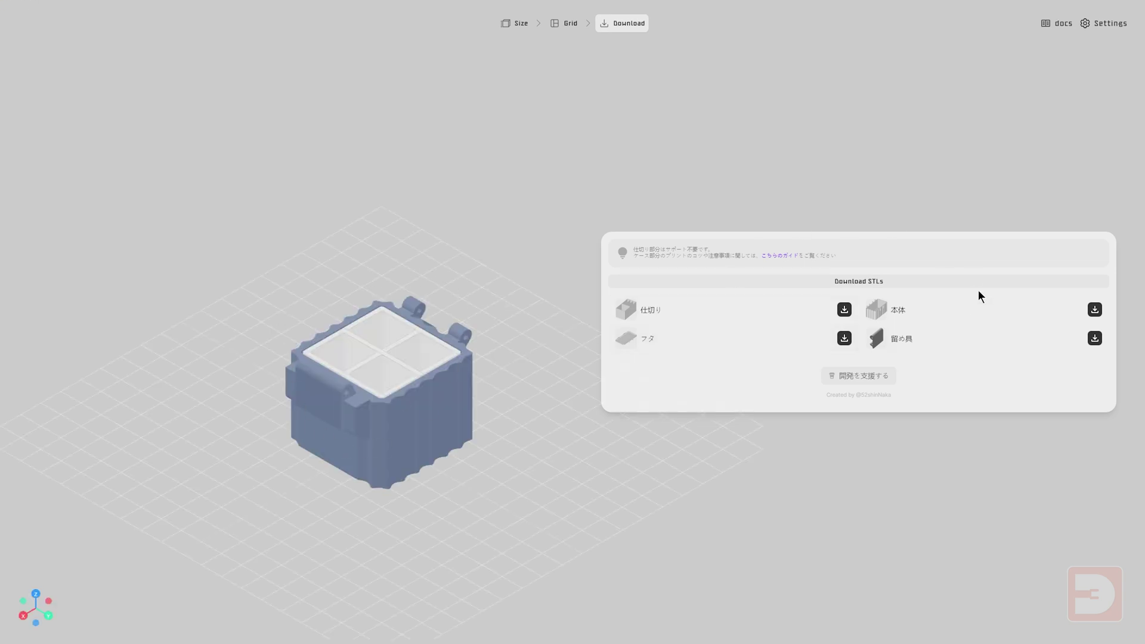
right_click(725, 378)
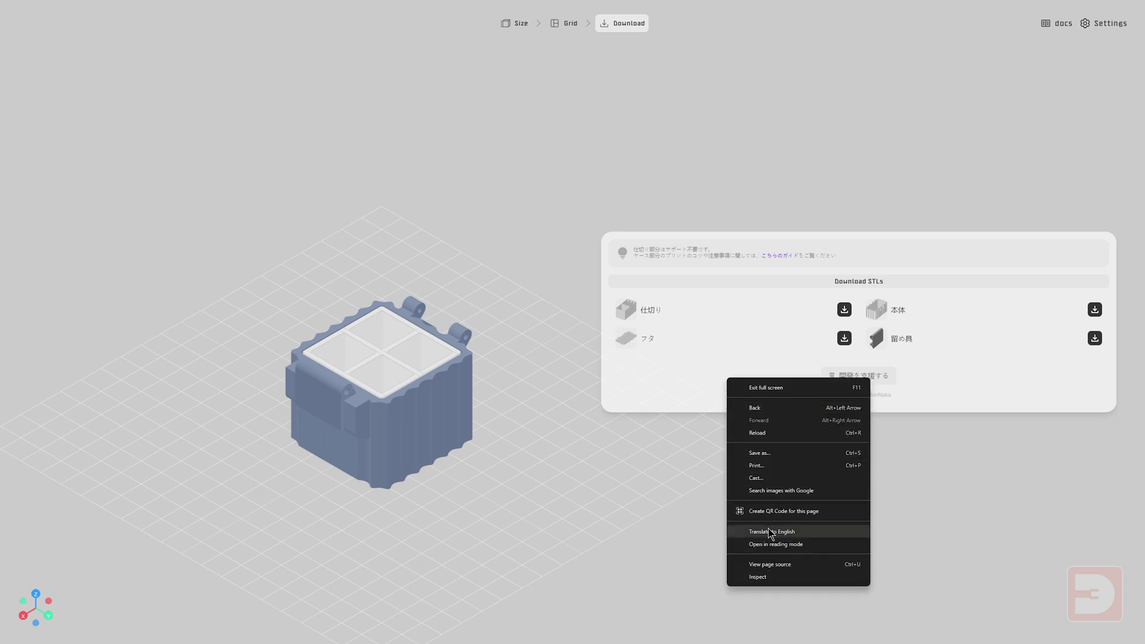
left_click(788, 533)
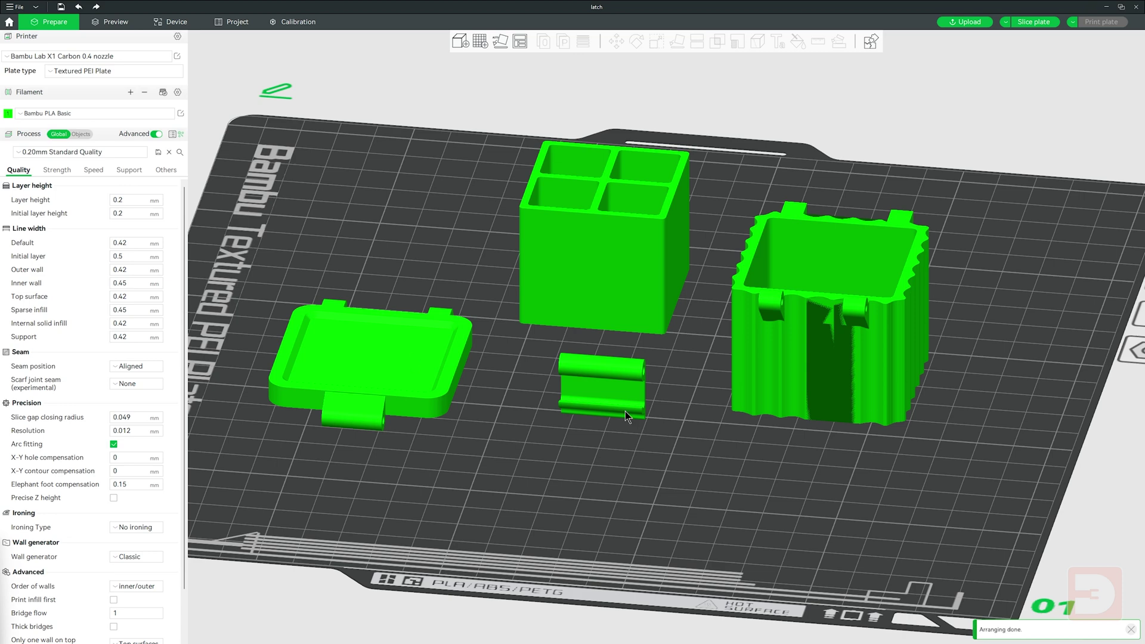
Step: In Bambu Studio, show the plate's object list and repair the lid, partition and box models
left_click(81, 135)
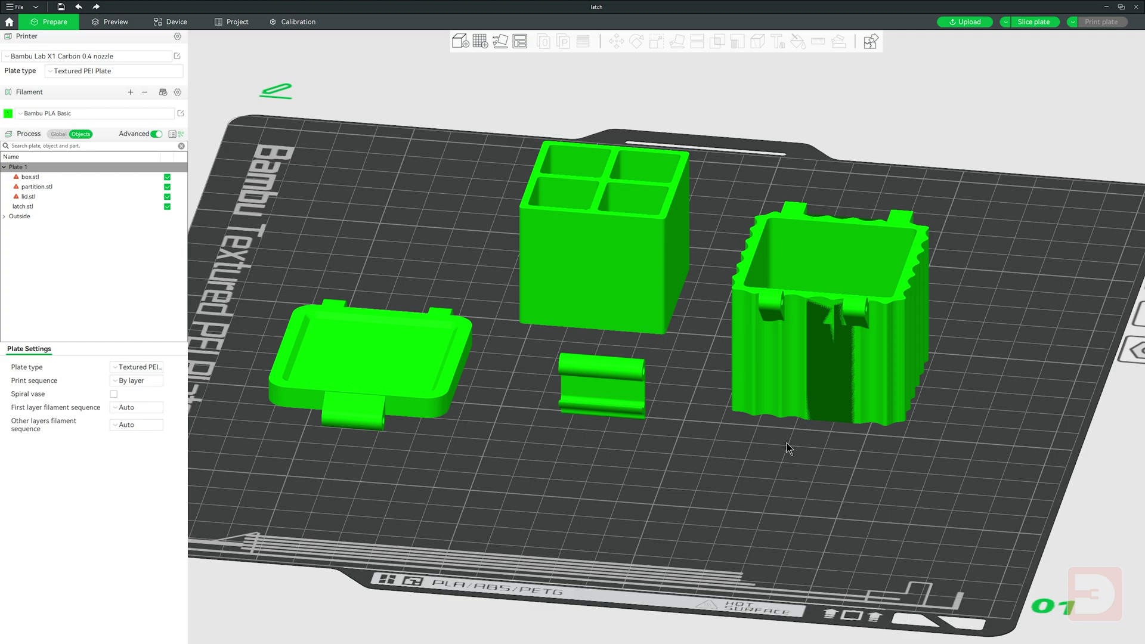
left_click_drag(813, 473, 539, 399)
left_click_drag(595, 470, 775, 510)
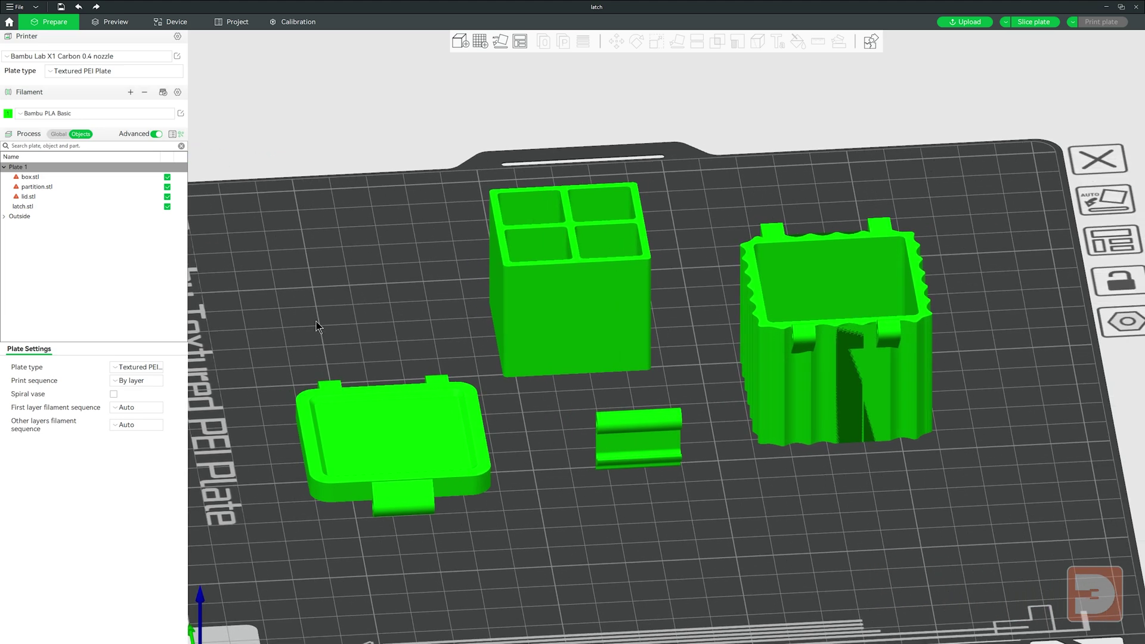
right_click(16, 196)
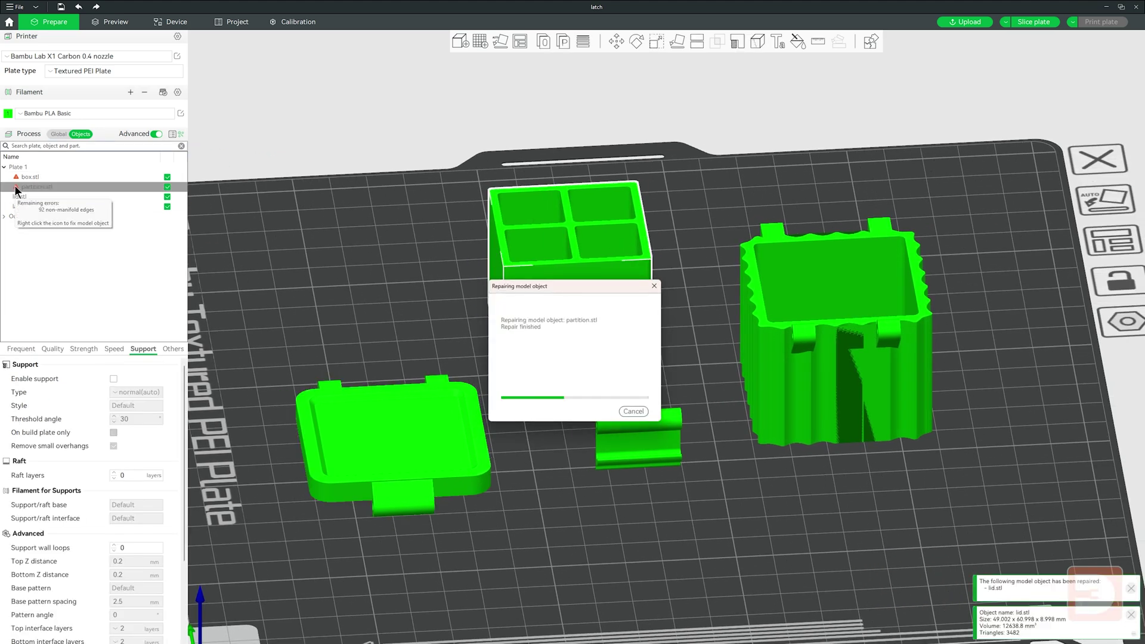
Step: Move the box and the partition towards the far corner of the plate to free up space around the lid
left_click(852, 474)
right_click_drag(866, 478, 795, 435)
left_click_drag(796, 436, 749, 425)
scroll(746, 423, "up", 3)
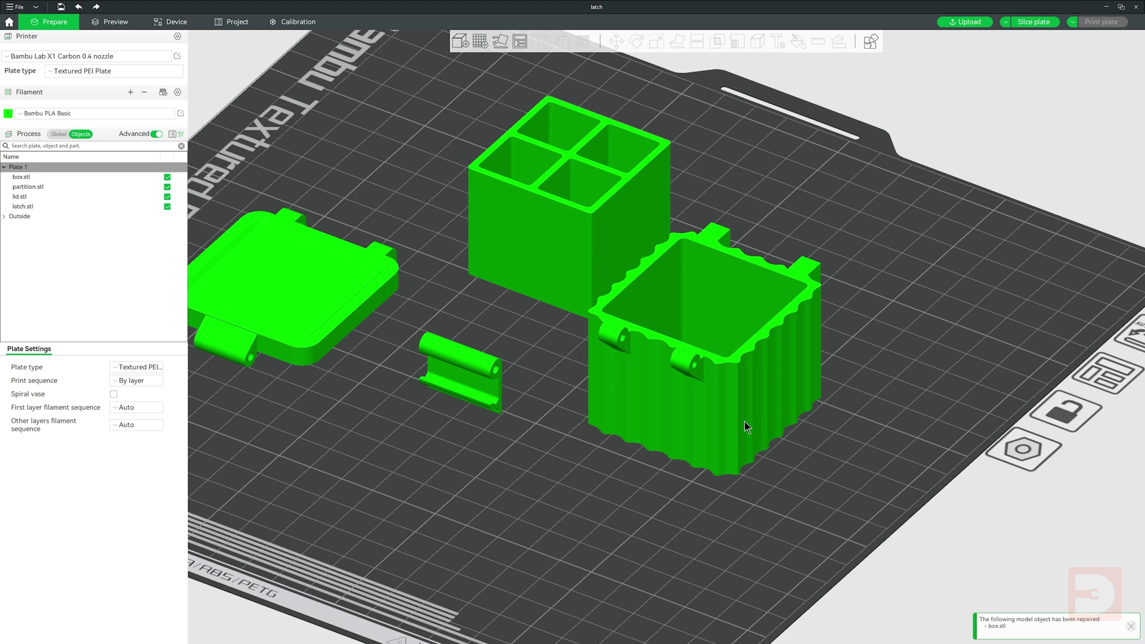
left_click_drag(728, 402, 983, 274)
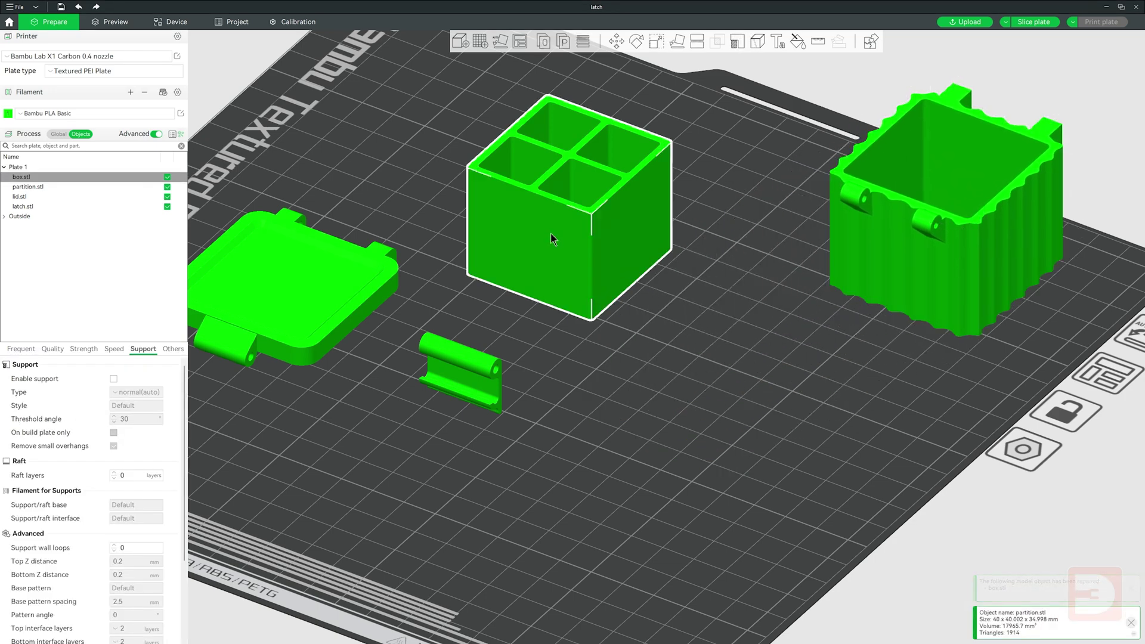
left_click_drag(549, 234, 720, 184)
left_click_drag(592, 446, 676, 389)
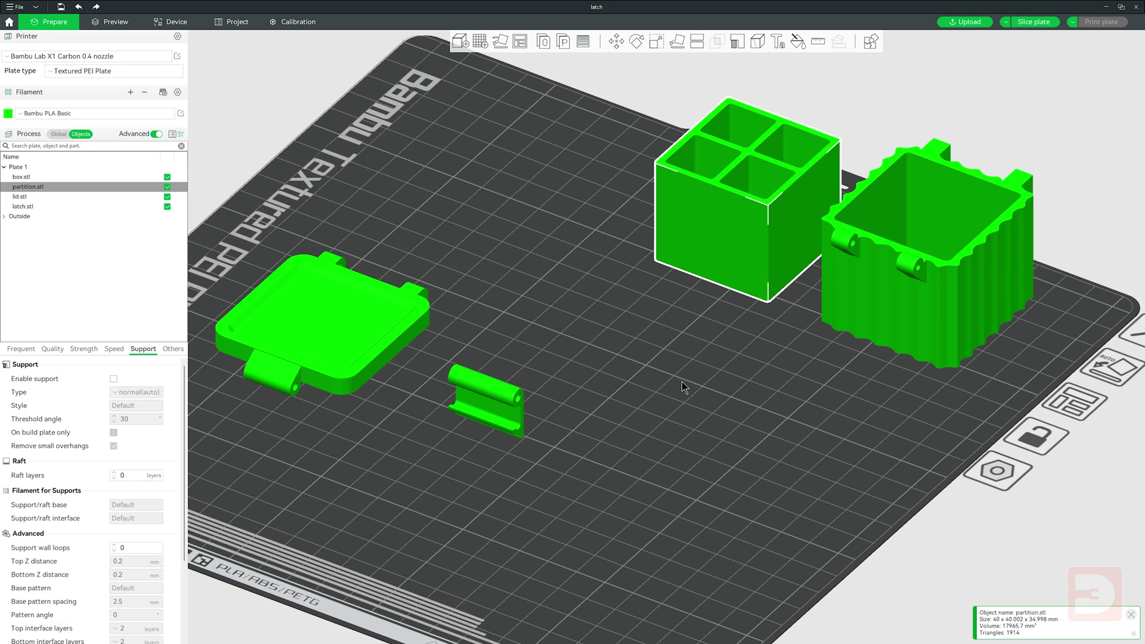
Step: Move the latch to the free area behind the lid and auto-orient it for printing
left_click_drag(488, 406, 523, 163)
left_click(504, 44)
left_click(545, 235)
Step: Move the lid to the middle of the plate and examine the supports around it in the upright orientation
left_click_drag(352, 352, 534, 388)
left_click_drag(666, 417, 736, 417)
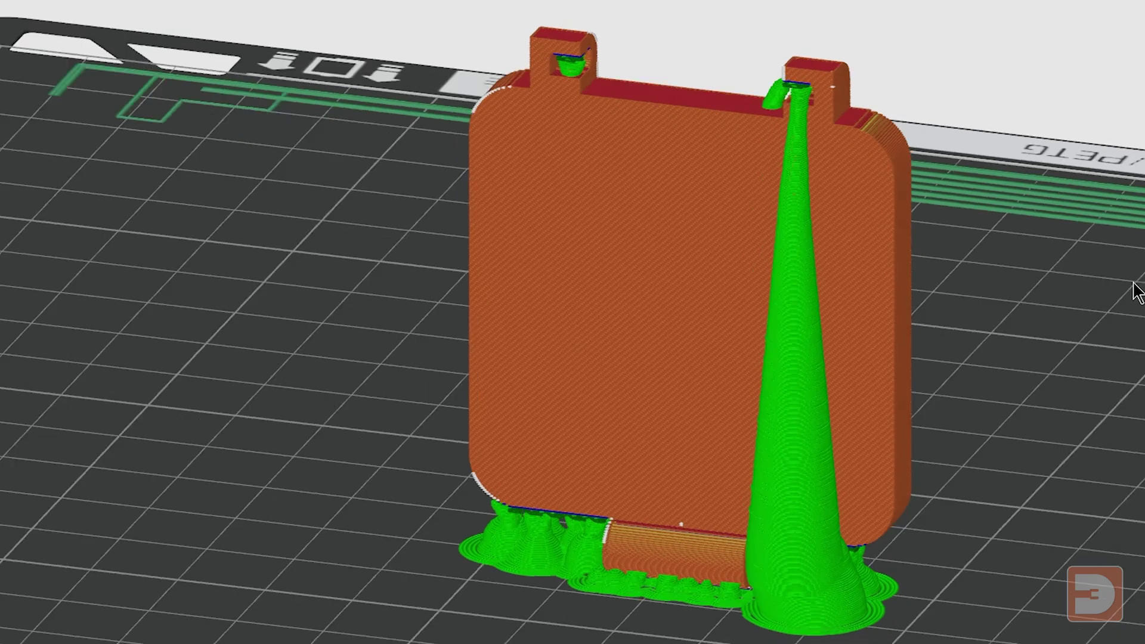
left_click_drag(1133, 283, 839, 276)
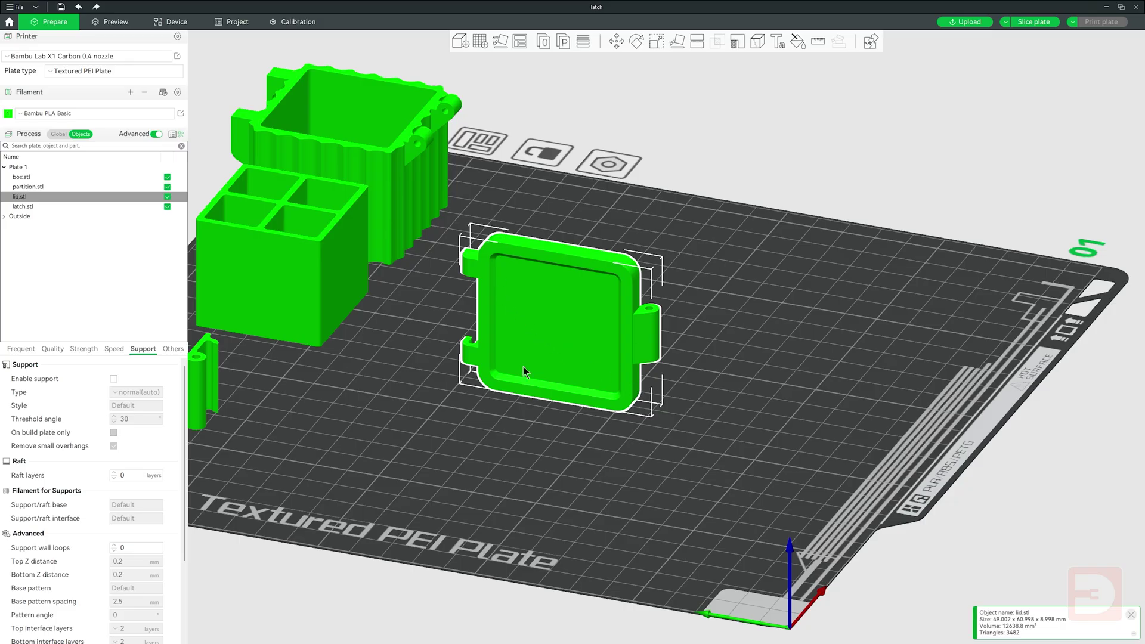
Step: Lay the lid flat on the plate with its recessed inner face down
right_click(561, 324)
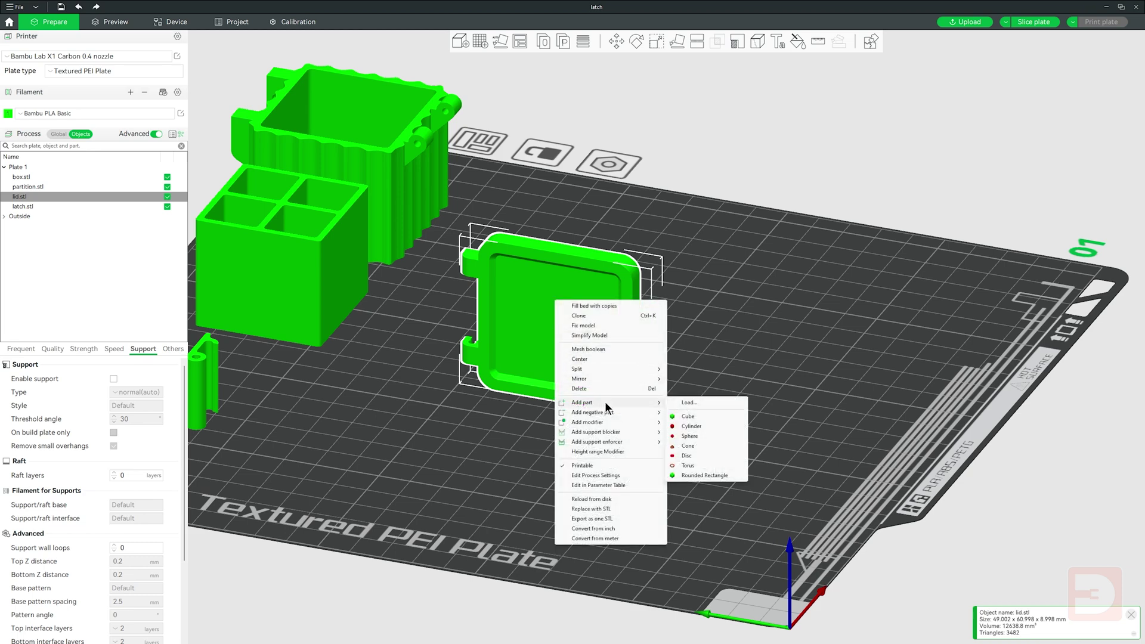
left_click(673, 69)
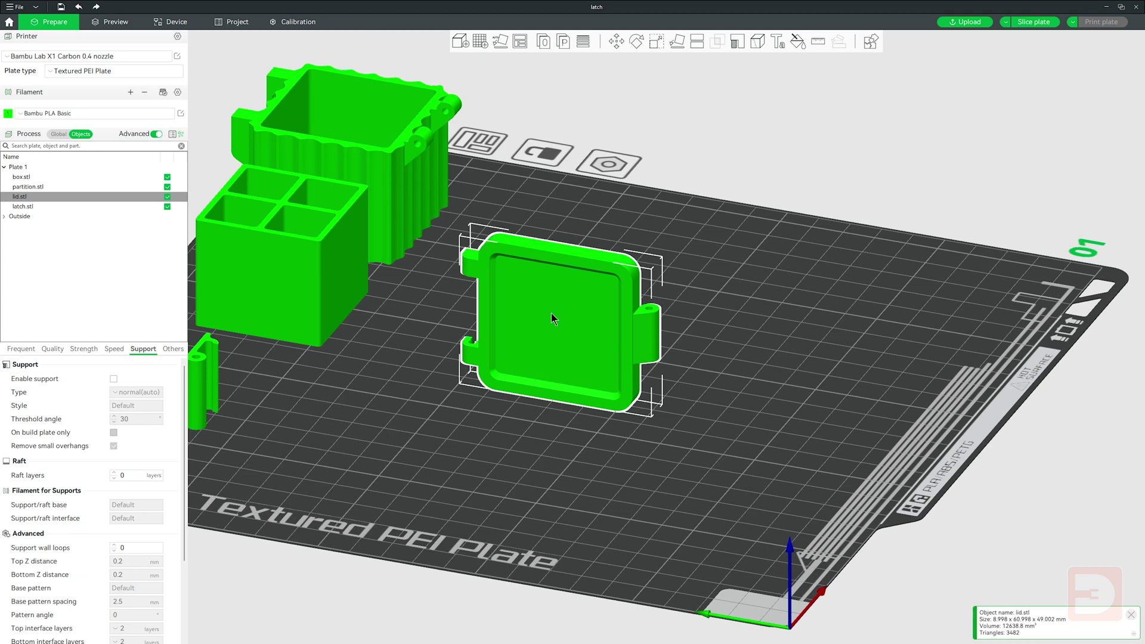
left_click(677, 41)
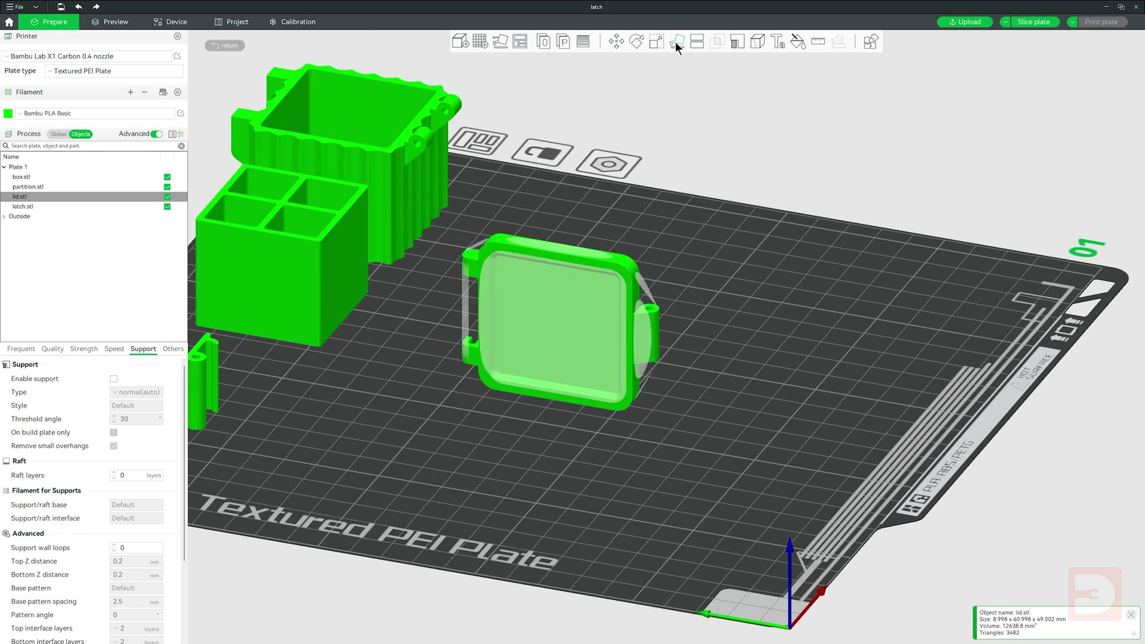
left_click(549, 322)
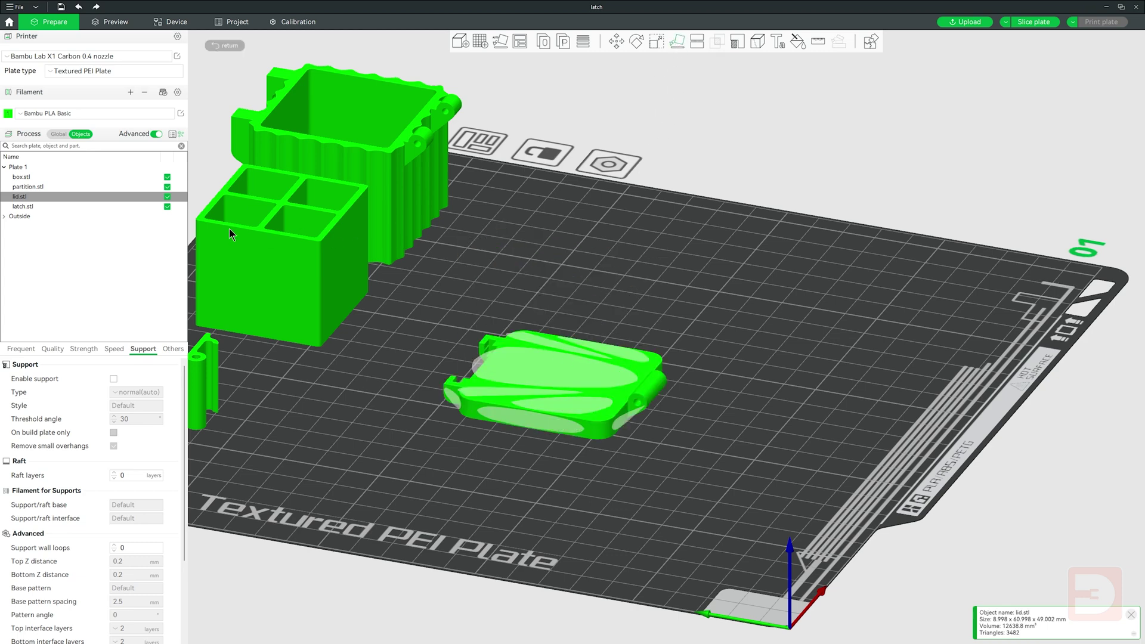
Step: Enable support on the build plate only for the lid, and slice the plate
left_click(18, 197)
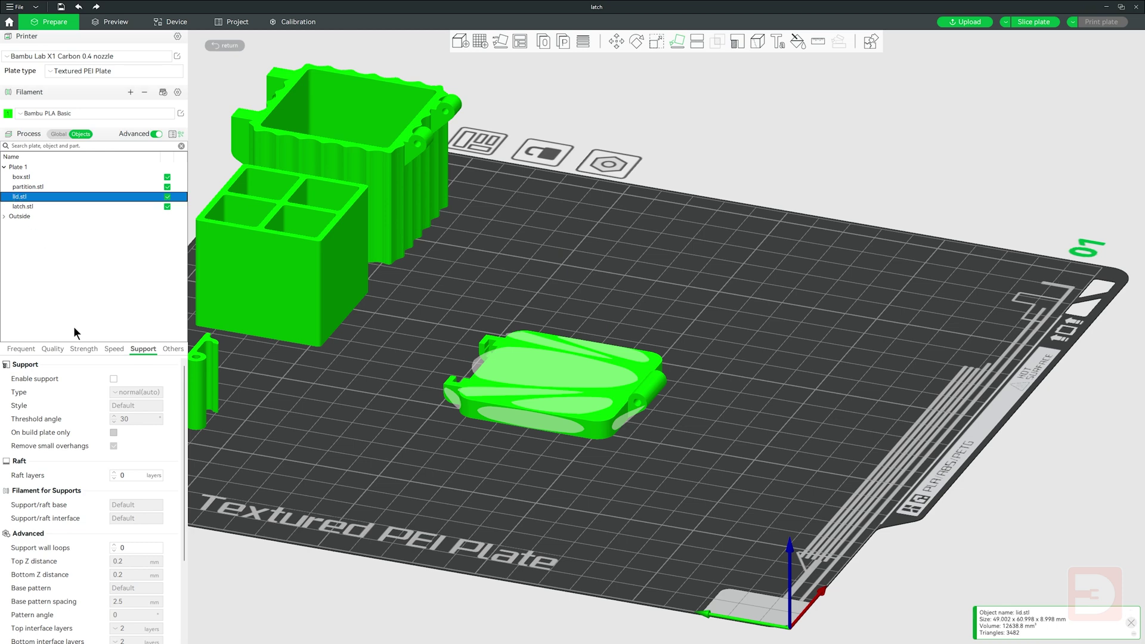
left_click(113, 379)
left_click(113, 433)
left_click(1033, 22)
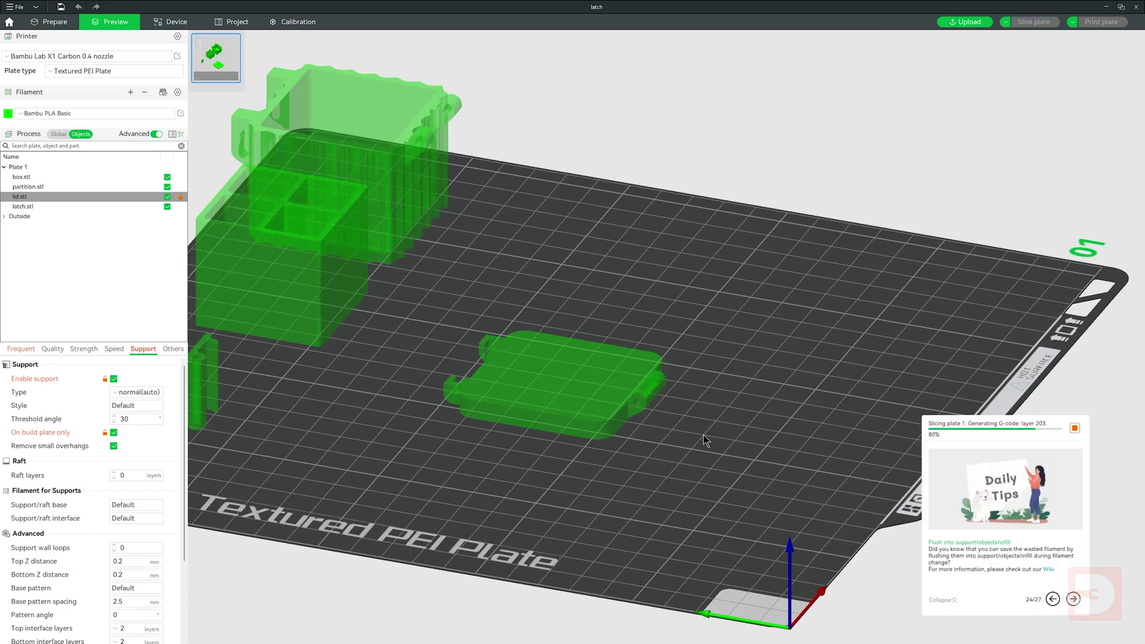
Step: Examine the sliced lid in the layer preview, focusing on its lowest layers and the supports under the hinges
scroll(724, 409, "up", 6)
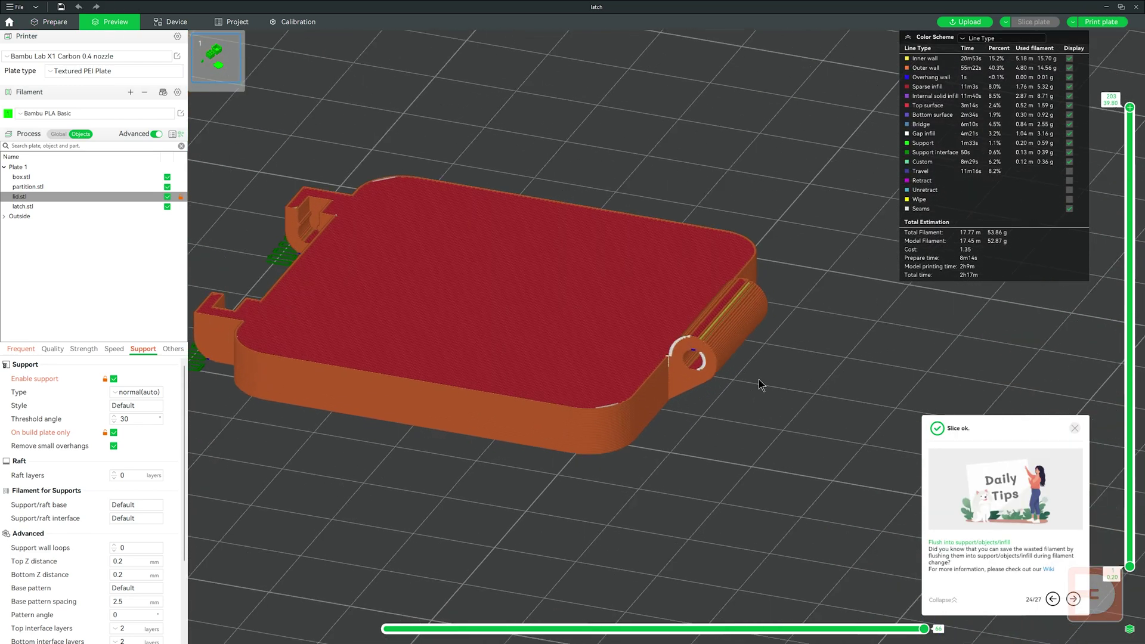
right_click_drag(856, 336, 942, 325)
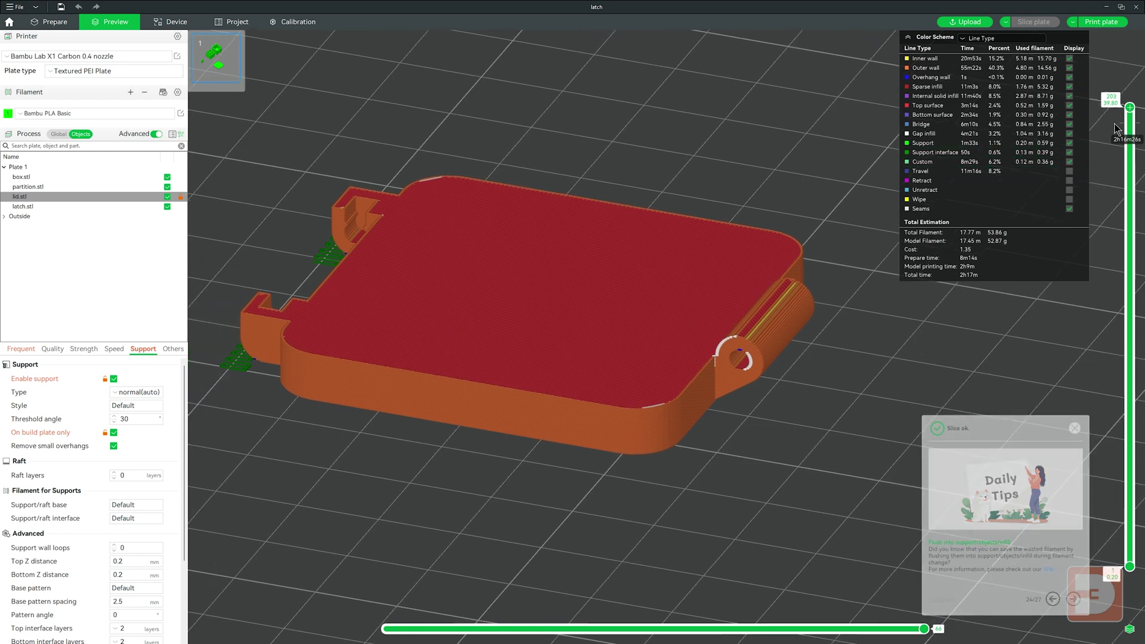
left_click_drag(1129, 115, 1129, 549)
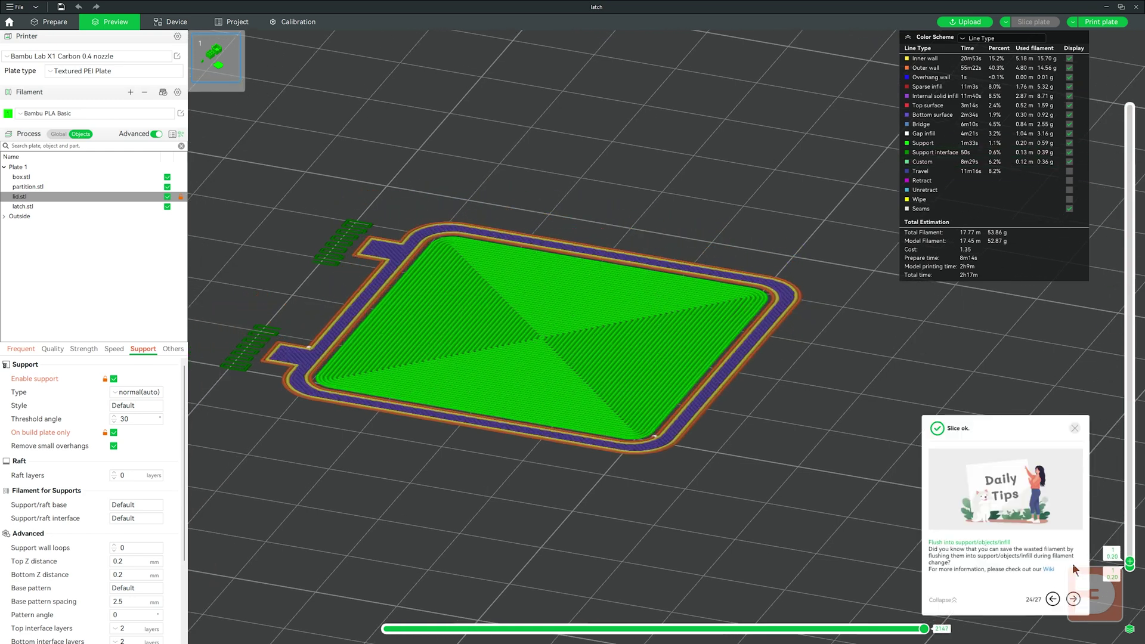
key("Down")
key("Down")
key("Down")
key("Down")
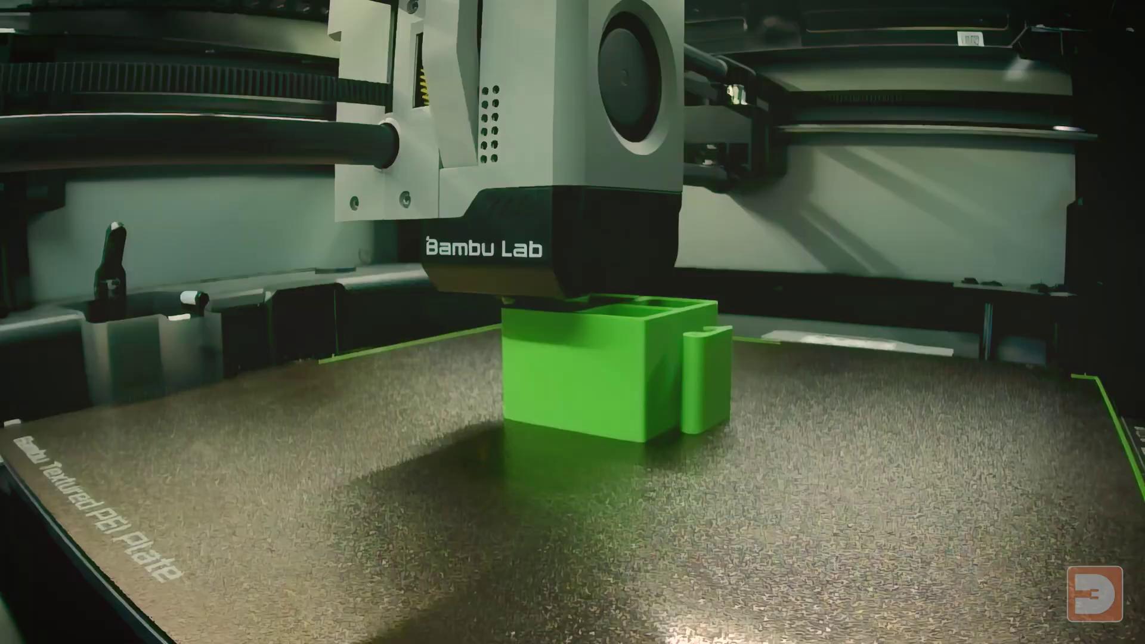